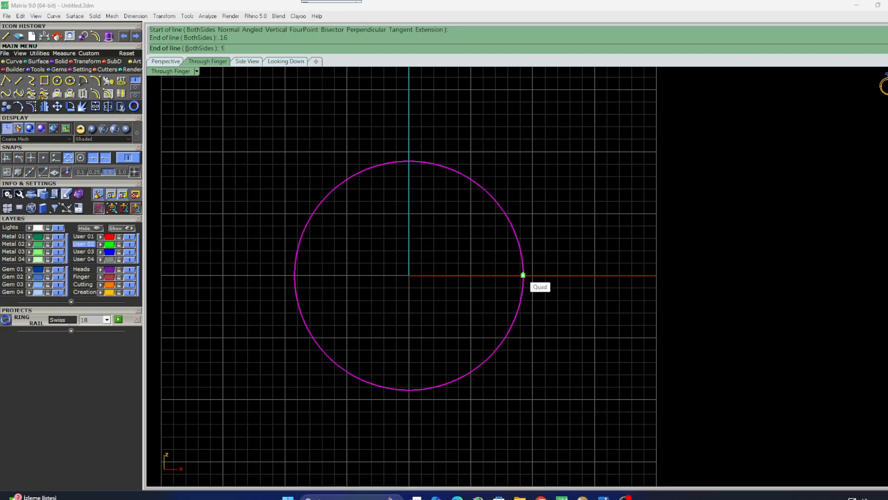
Draw a 1.6 both-sided line at the finger circle's right quadrant and a 1.3 both-sided line at its bottom quadrant.
key("Return")
left_click(611, 258, "shift")
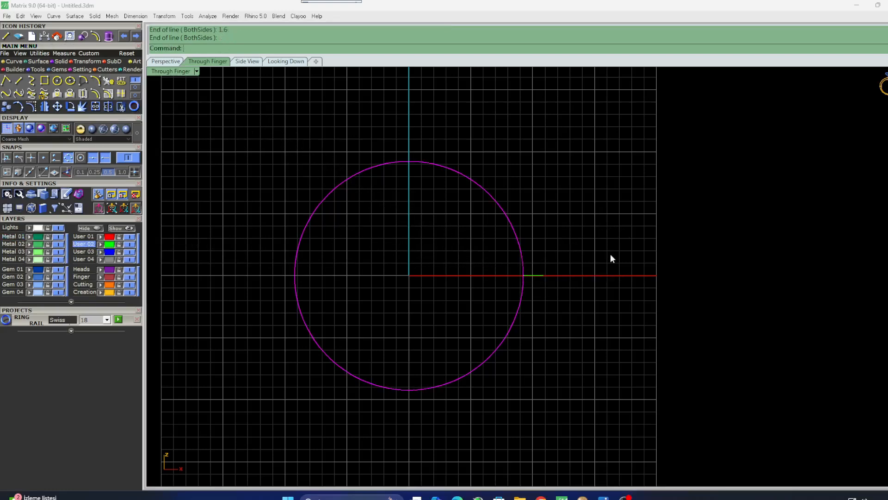
right_click(446, 380)
left_click(410, 390)
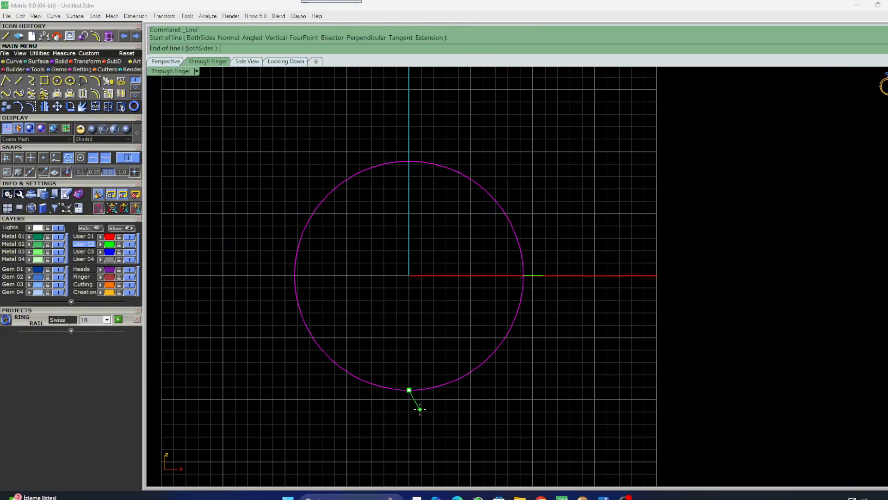
type("1.3")
key("Return")
left_click(410, 431)
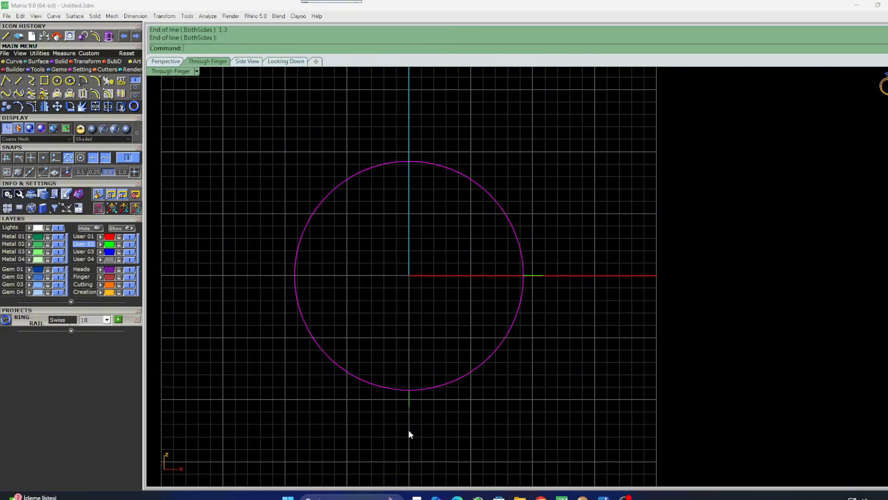
Mirror the right-quadrant line across the vertical axis through the origin to the circle's left side.
left_click(545, 275)
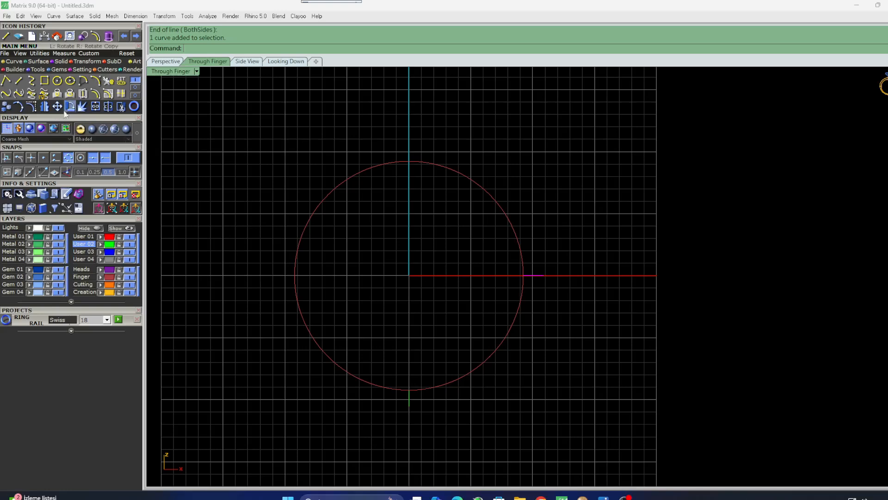
left_click(44, 107)
right_click_drag(432, 251, 415, 308)
type("0")
key("Return")
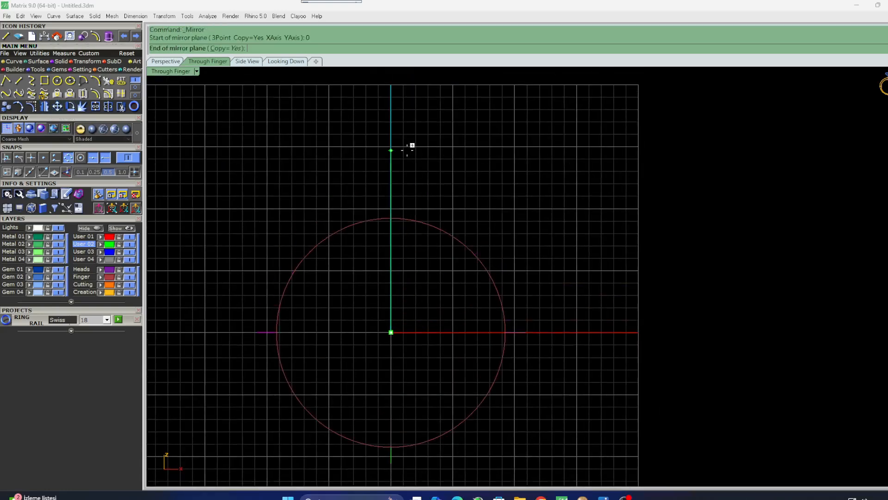
left_click(413, 145)
Draw an arc joining the outer ends of the two side lines, curving below the finger circle.
left_click(96, 80)
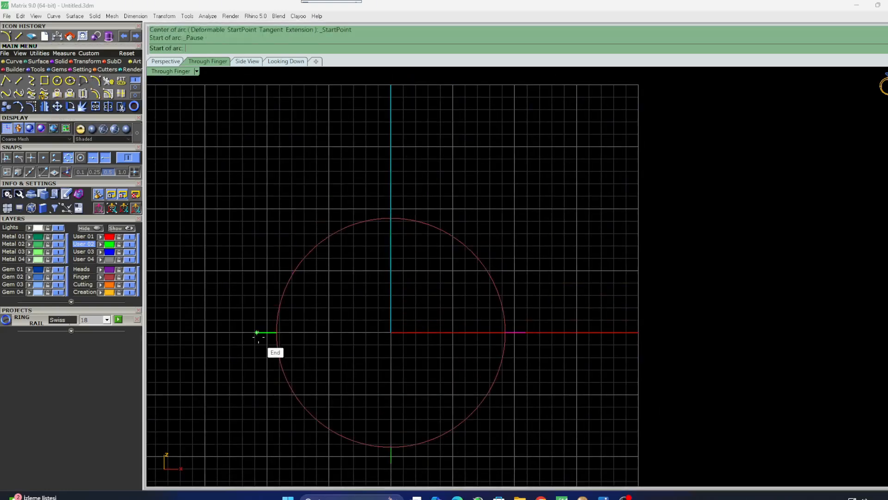
left_click(256, 332)
left_click(525, 333)
right_click_drag(470, 442, 525, 280)
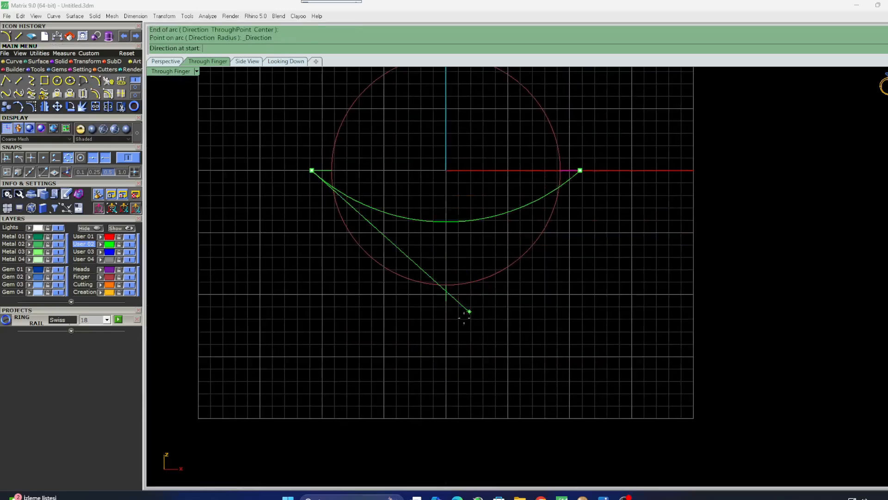
left_click(319, 397)
scroll(481, 353, "down", 4)
right_click_drag(480, 352, 429, 432)
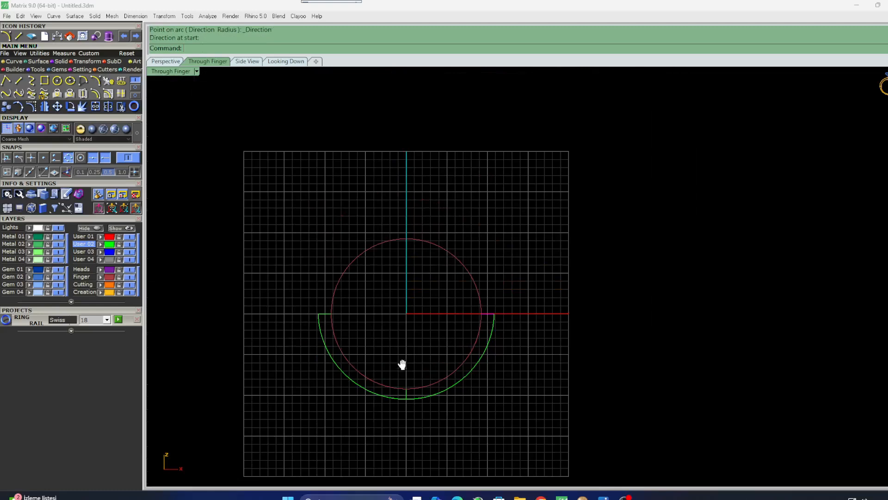
right_click_drag(402, 365, 305, 377)
left_click(260, 293)
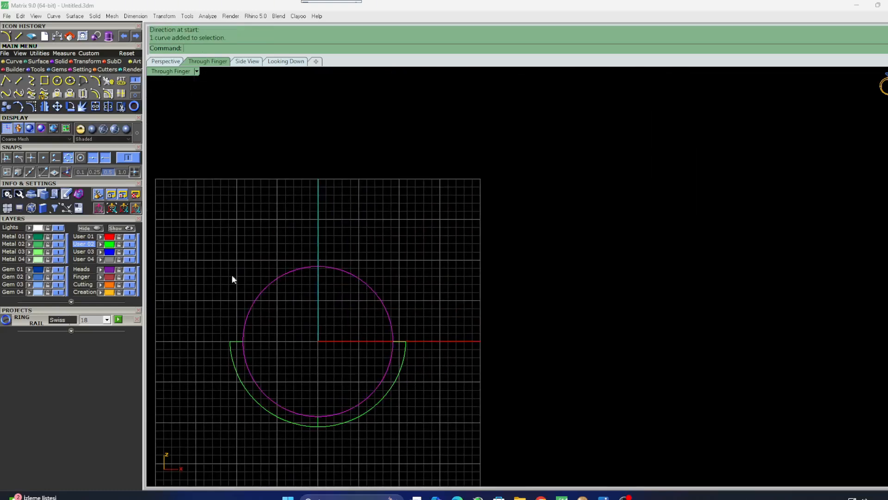
Load a round Diamond cut gem of 9.8 mm from the Gem Loader.
left_click(159, 230)
left_click(137, 320)
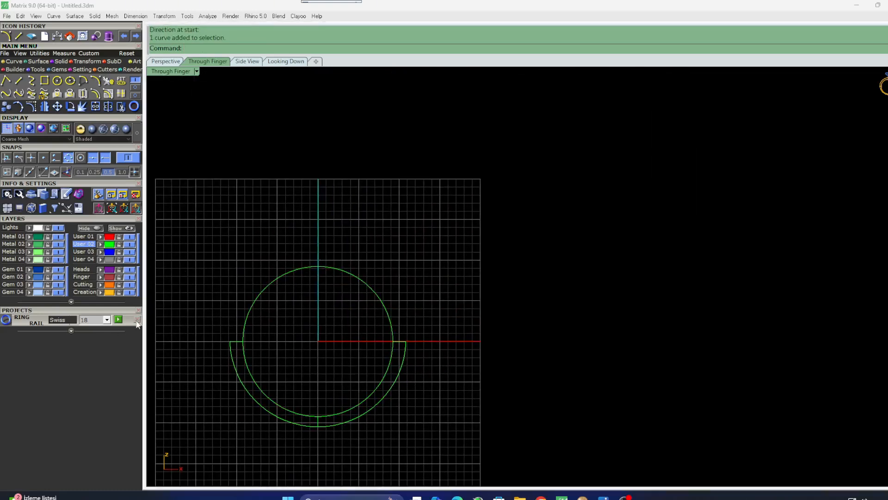
left_click(59, 70)
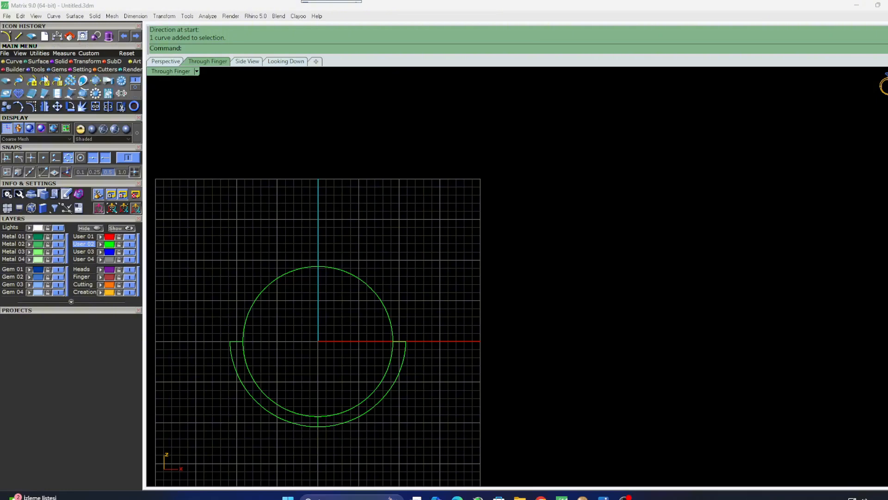
left_click(6, 81)
left_click(94, 381)
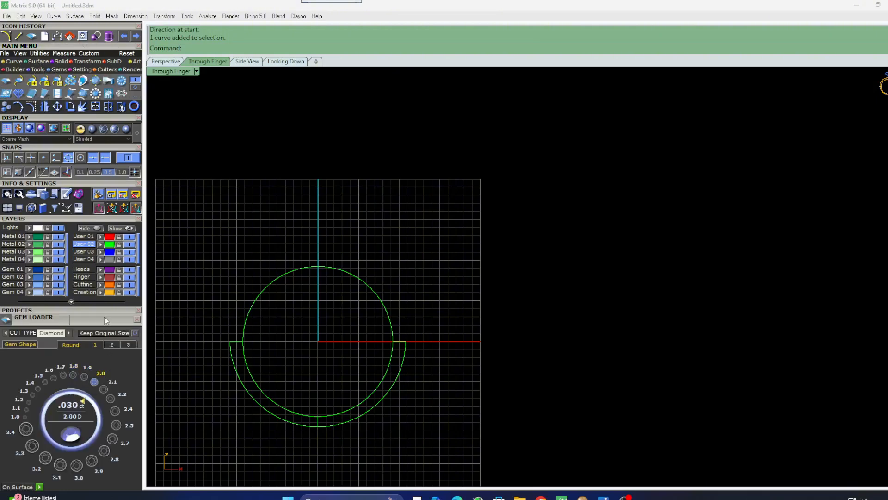
left_click_drag(104, 310, 108, 247)
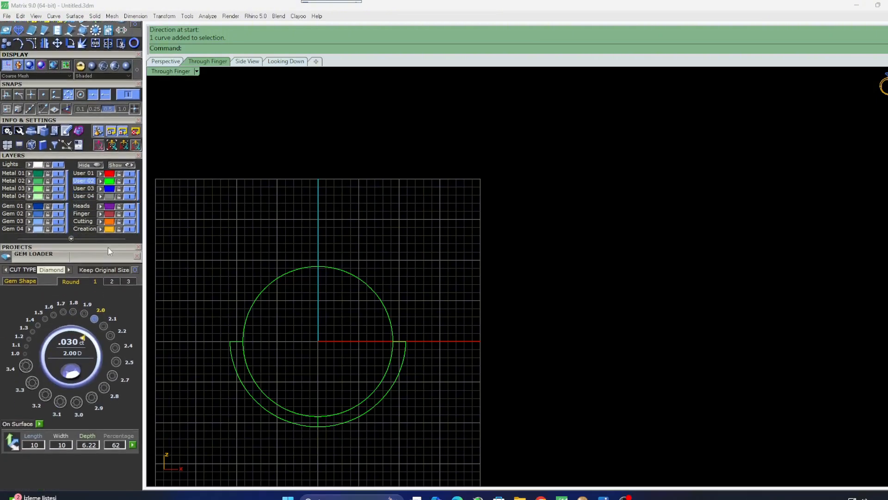
left_click(112, 281)
left_click(84, 400)
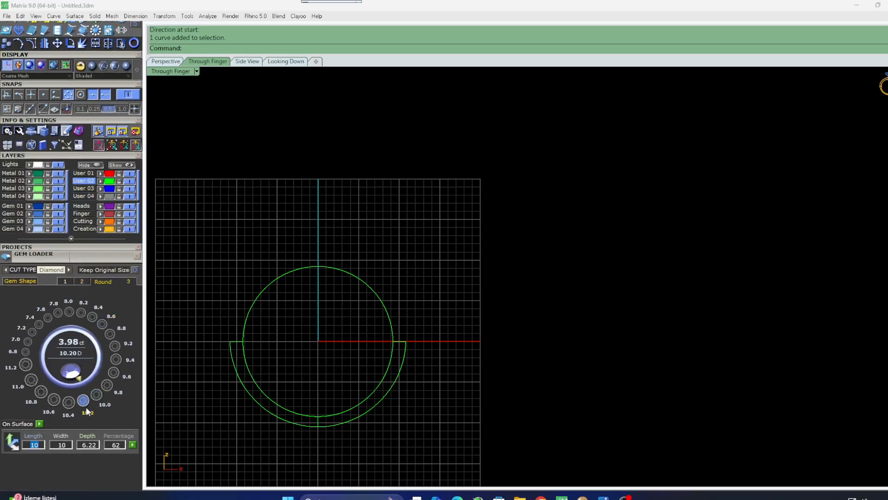
left_click(107, 385)
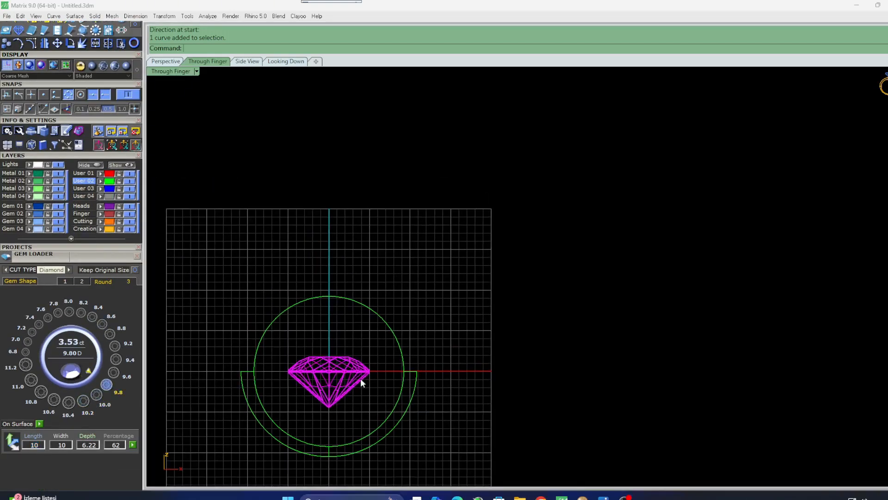
Move the diamond straight up so it sits above the finger circle.
left_click_drag(329, 369, 329, 224)
left_click(349, 335)
right_click_drag(283, 353, 303, 386)
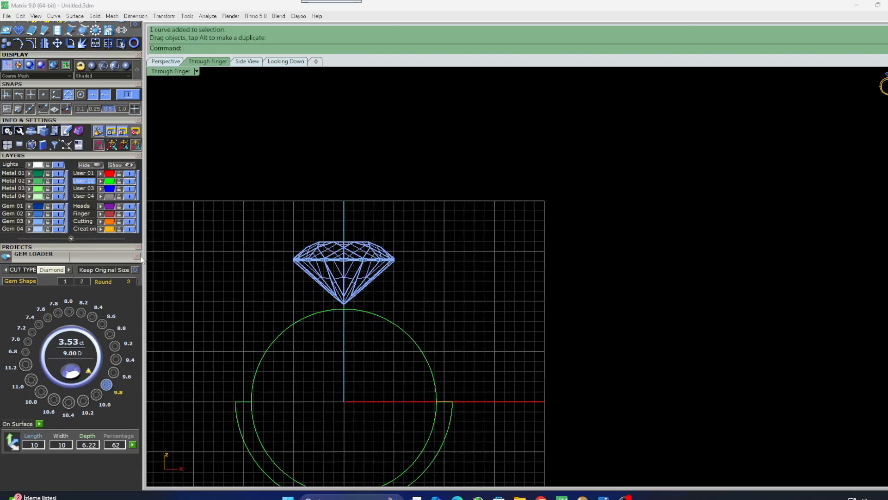
Draw an interpolated curve from the left line's end rising up toward the diamond's left girdle.
left_click(137, 256)
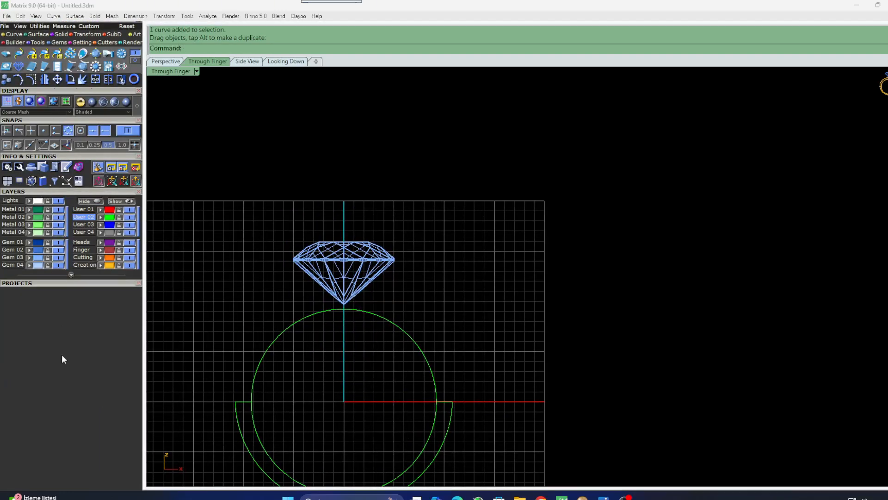
scroll(62, 355, "up", 4)
left_click(10, 71)
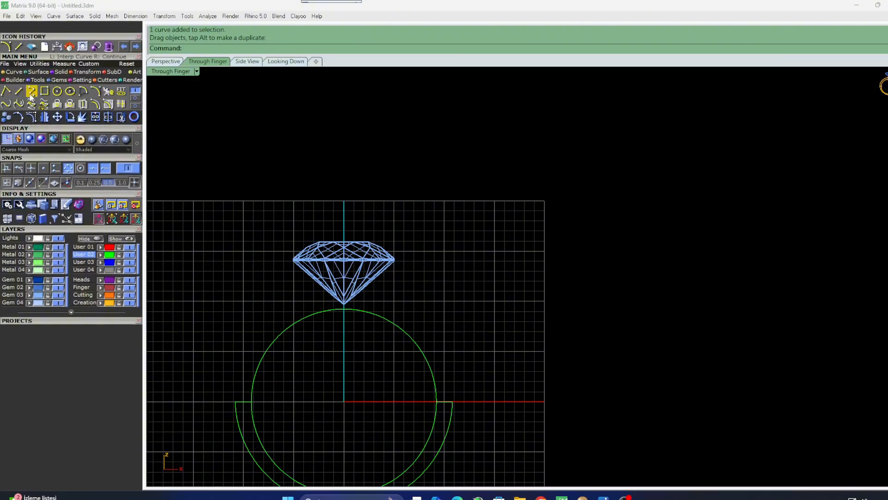
left_click(31, 91)
left_click(235, 402)
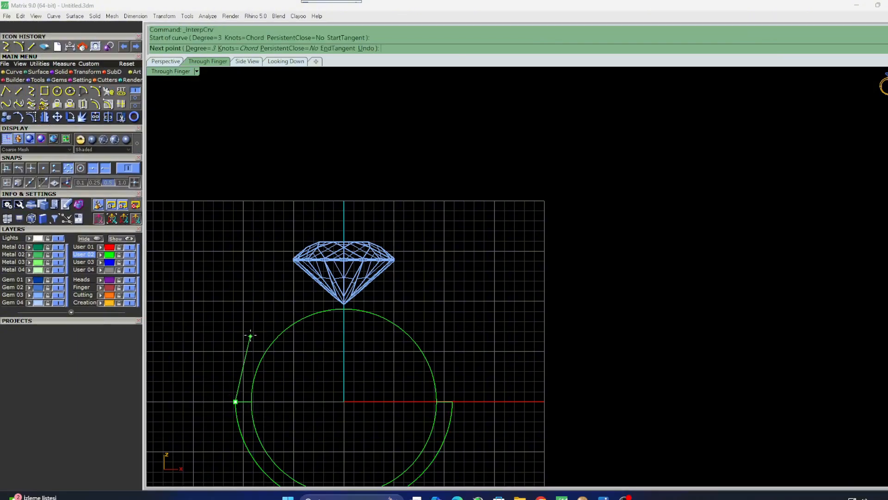
left_click(243, 329)
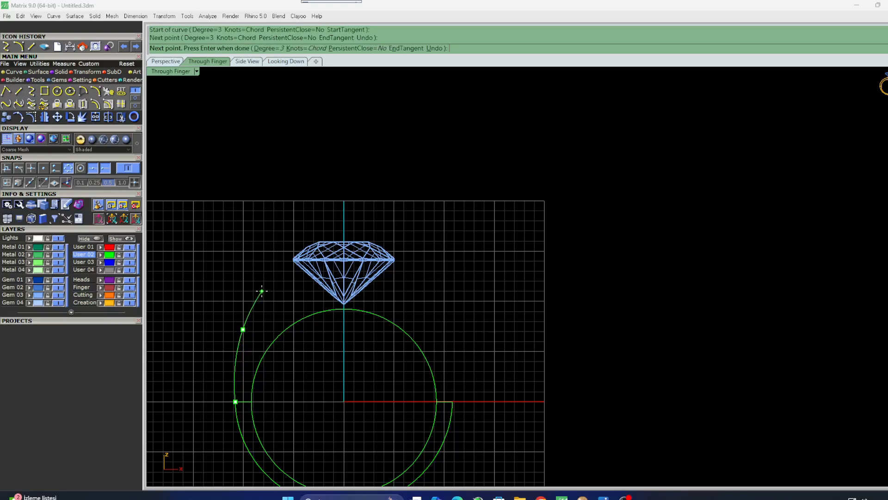
left_click(262, 286)
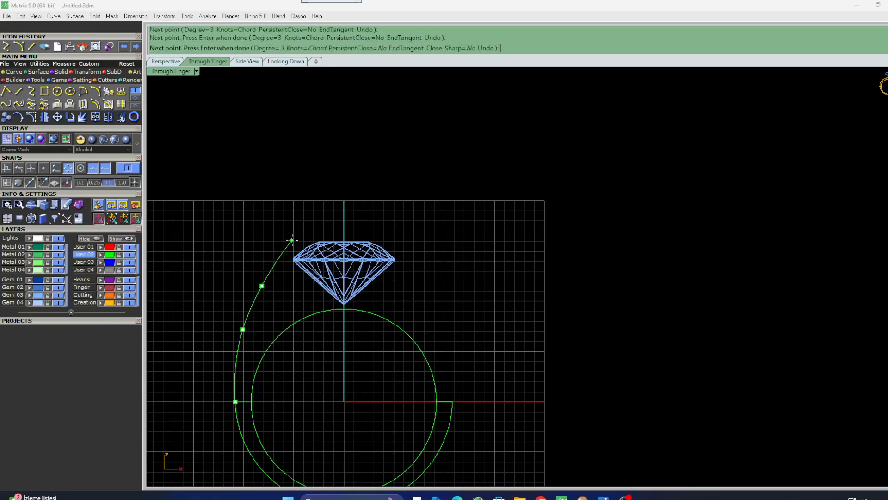
left_click(292, 240)
key("Return")
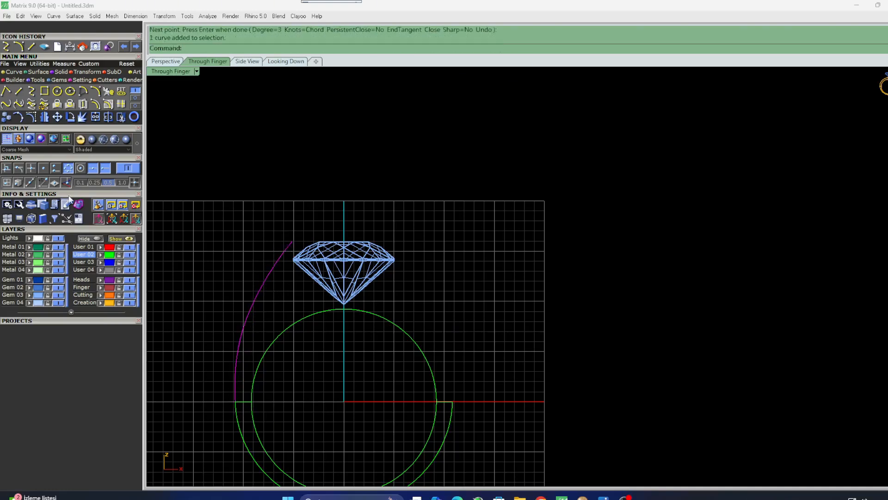
Mirror the interpolated curve across the vertical axis through the origin to the right side.
left_click(44, 116)
right_click_drag(399, 275, 362, 307)
type("0")
key("Return")
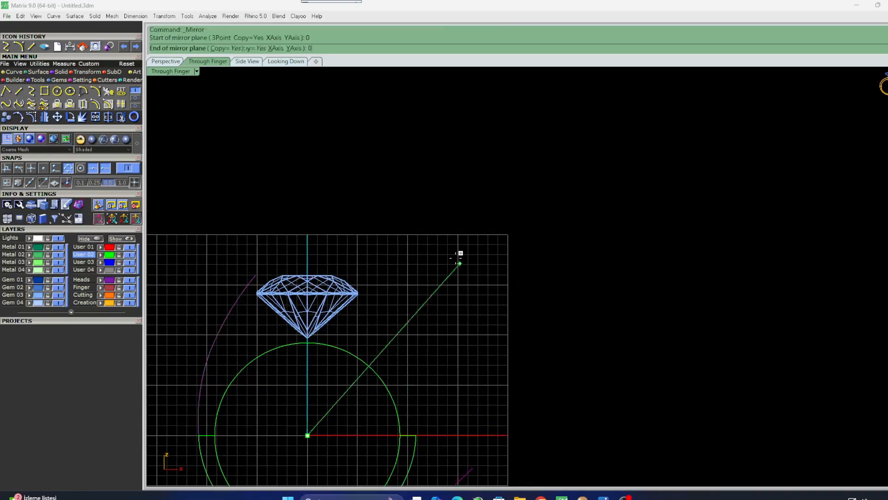
left_click(355, 233, "shift")
right_click_drag(403, 333, 416, 310)
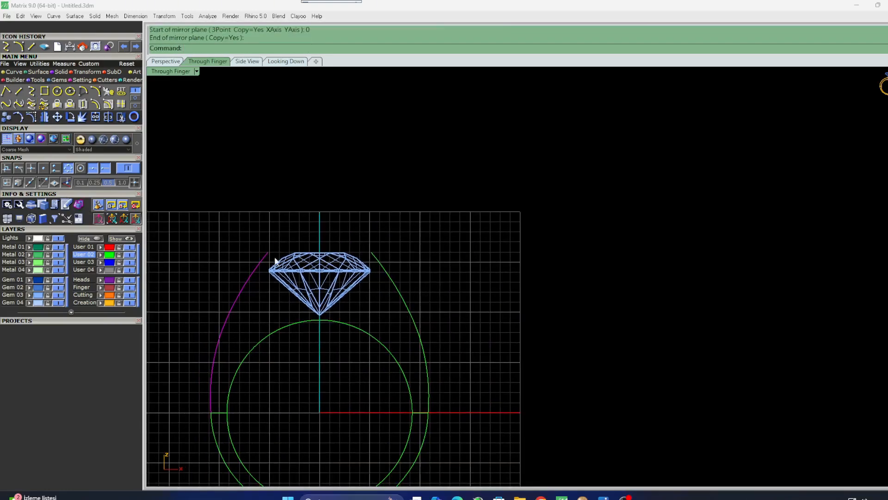
Draw a short horizontal line inward from the top end of the left curve.
left_click(19, 92)
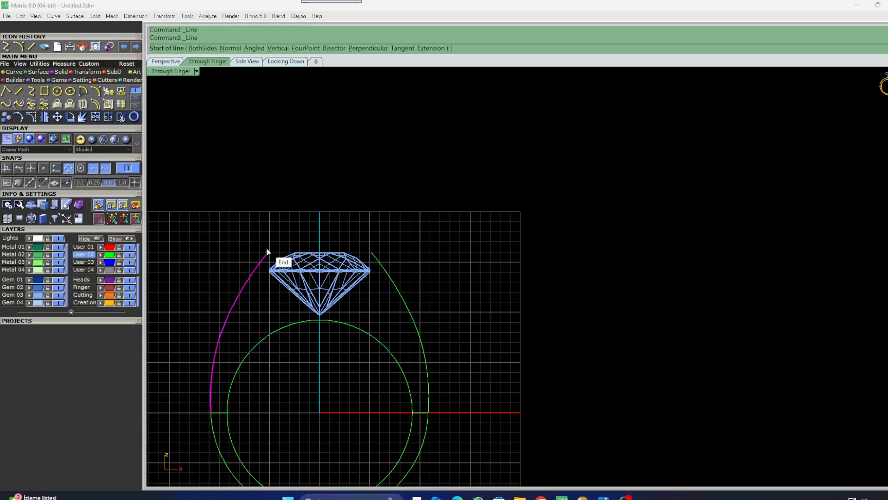
left_click(267, 251)
scroll(267, 251, "up", 3)
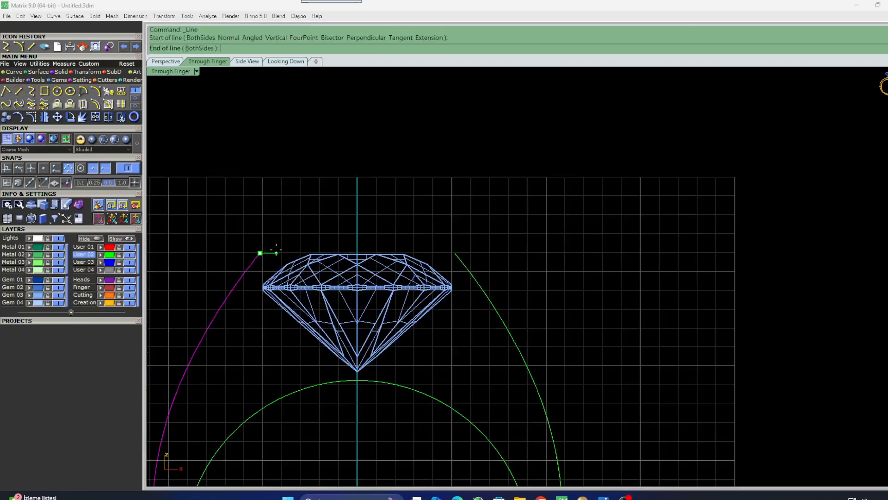
left_click(275, 252)
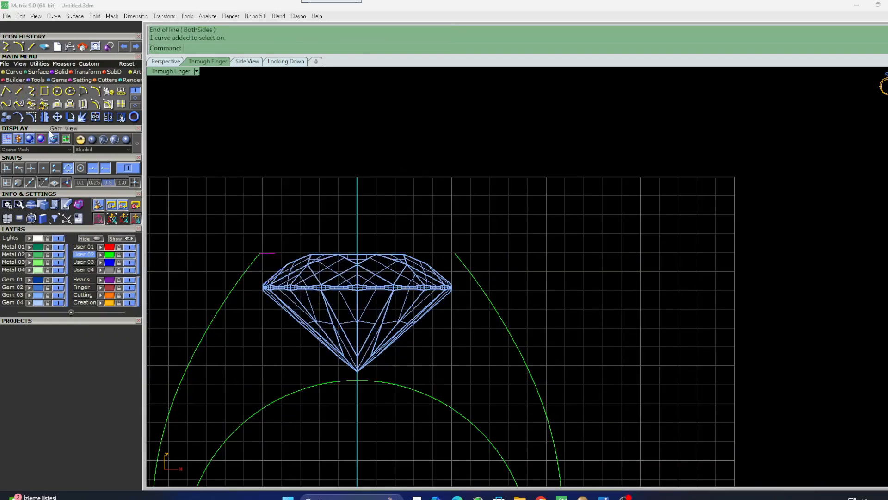
Mirror the short top line across the vertical axis through the origin to the right side.
left_click(44, 116)
right_click_drag(206, 183, 204, 203)
type("0")
key("Return")
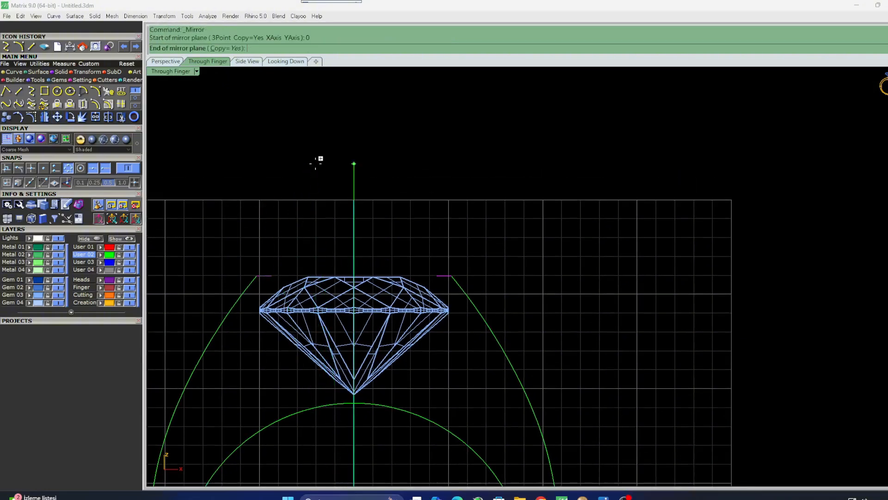
left_click(315, 163)
right_click_drag(309, 218, 291, 201)
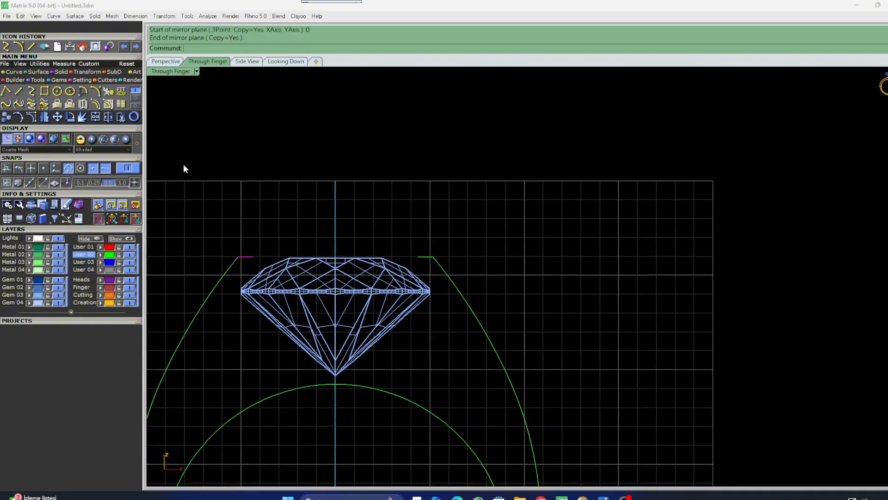
Draw an arc joining the inner ends of the two short top lines, dipping under the diamond.
left_click(96, 92)
left_click(250, 257)
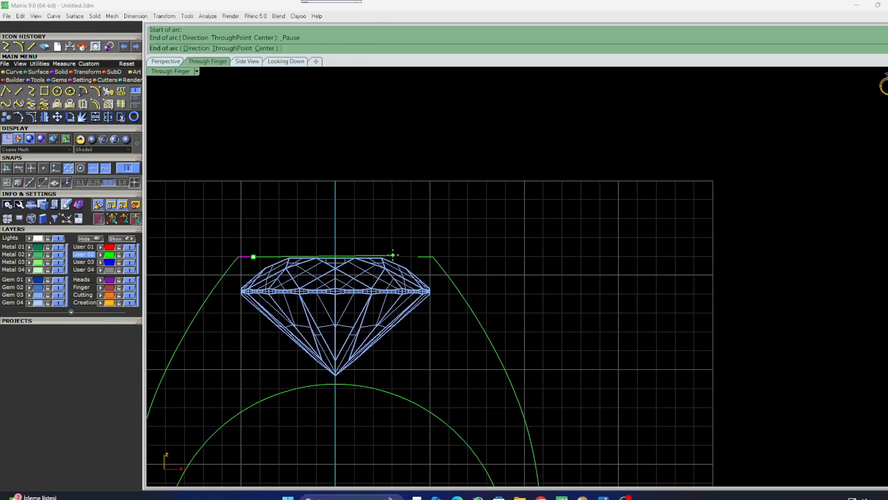
left_click(418, 256)
left_click(132, 168)
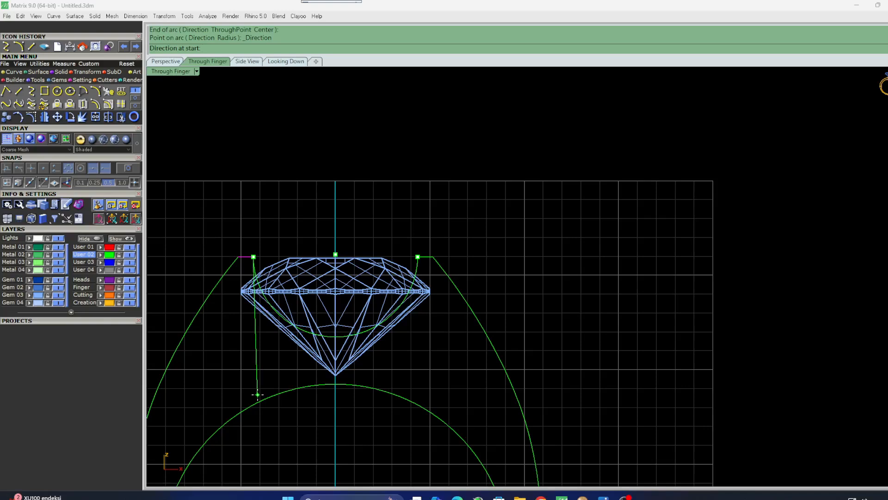
left_click(257, 394)
scroll(517, 265, "down", 1)
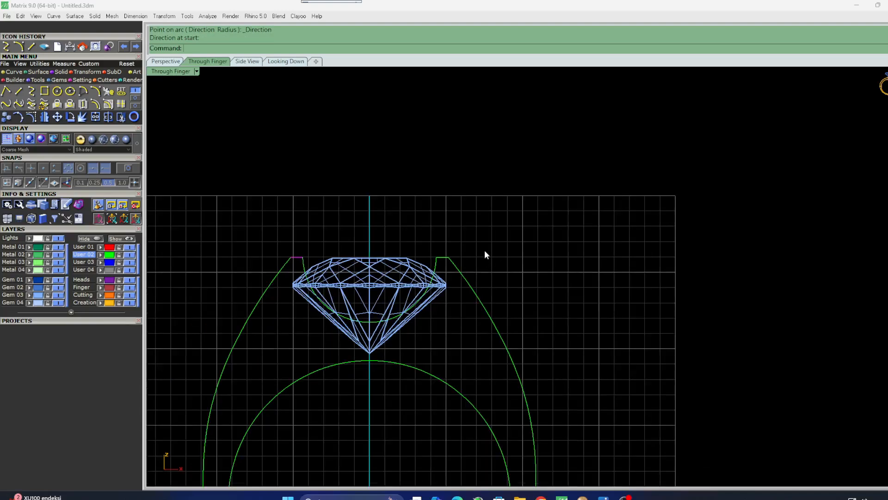
Select all the curves and join them into continuous profiles.
key("ctrl+a")
left_click(110, 256)
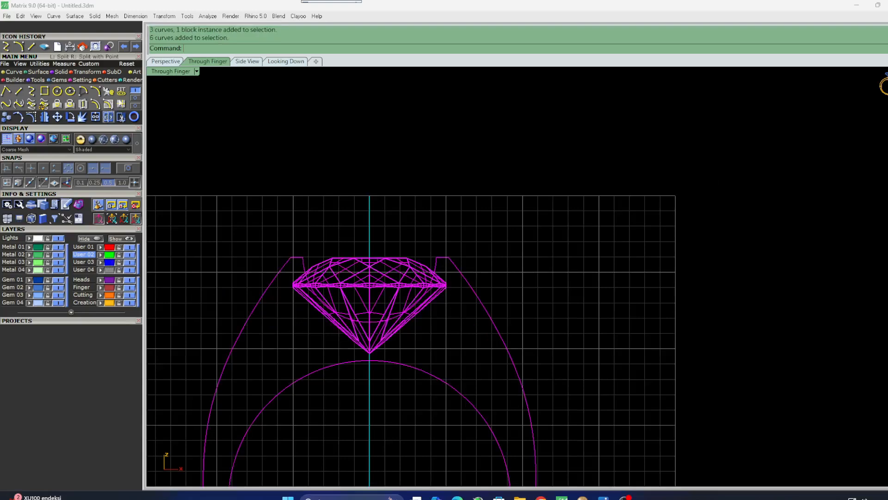
left_click(96, 117)
key("Escape")
Offset both outer shank curves inward, passing through a point beside the diamond's pavilion.
left_click(503, 331)
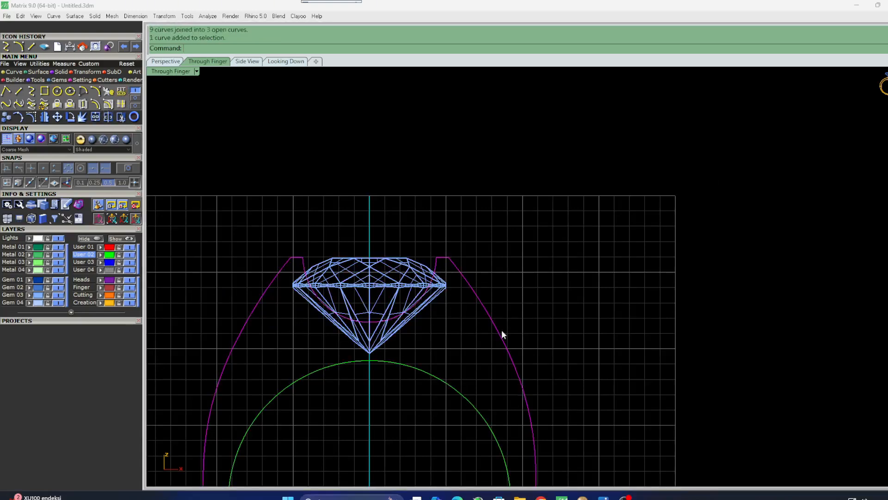
left_click_drag(470, 413, 470, 413)
left_click(262, 298)
left_click(96, 105)
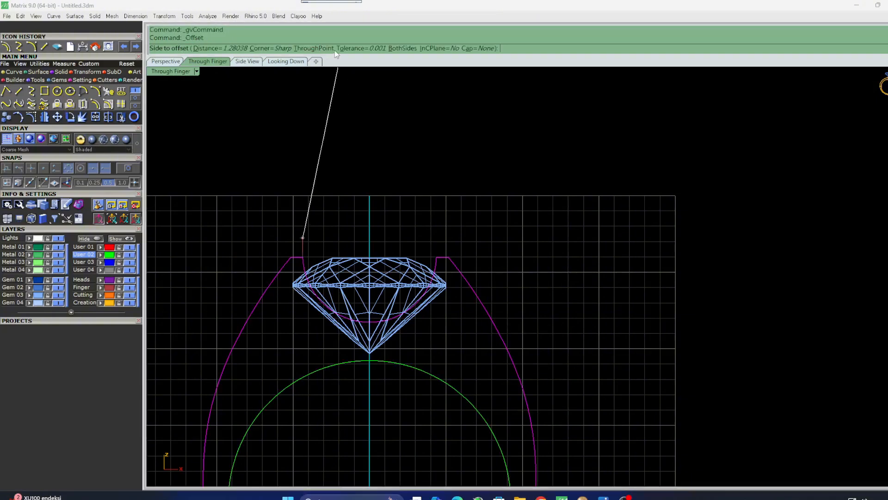
left_click(319, 49)
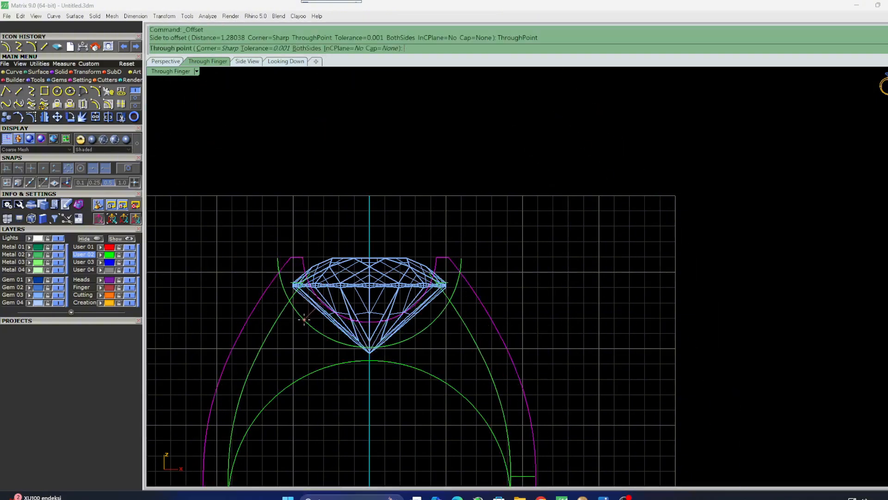
left_click(304, 319)
Offset the finger circle outward through a point just below the diamond.
key("Return")
left_click(320, 367)
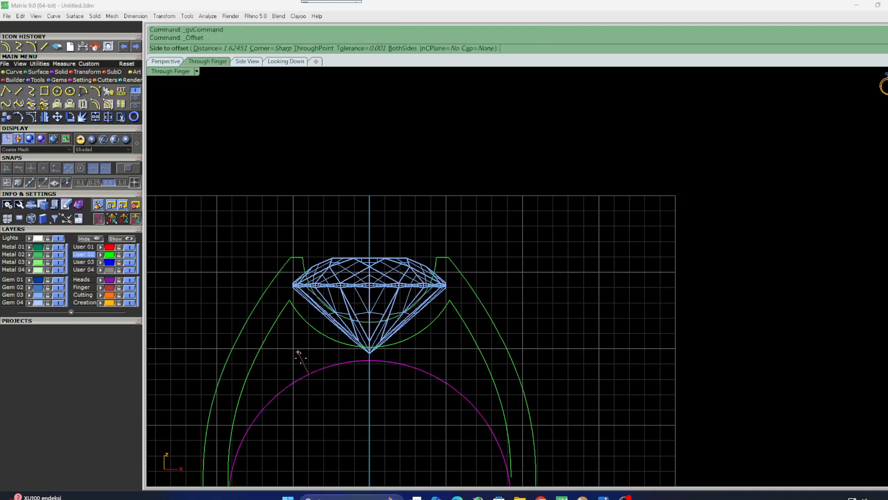
left_click(299, 356)
Trim the overlapping ends of the offset curves and offset circle to leave two inner openings.
left_click_drag(291, 333, 261, 368)
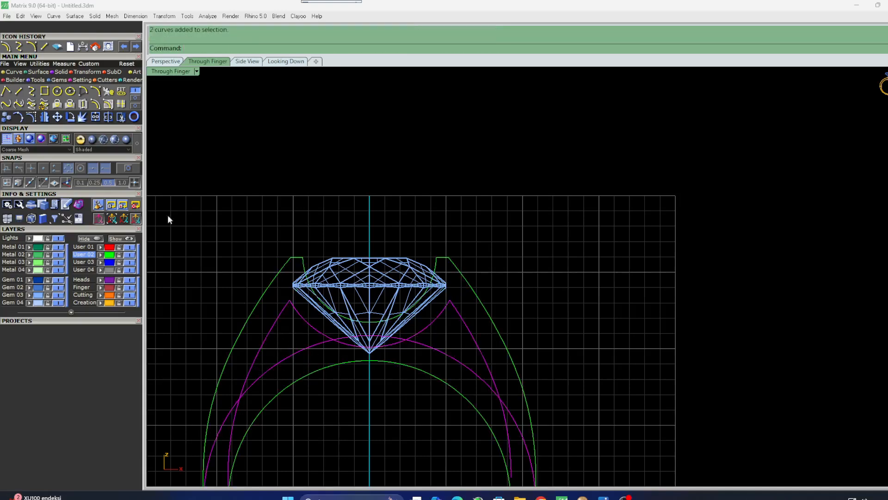
left_click(120, 117)
left_click(234, 415)
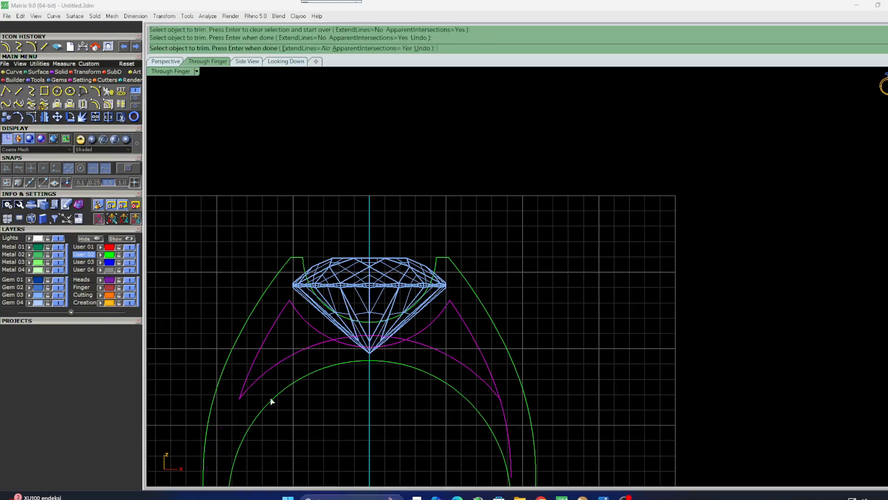
left_click(343, 342)
left_click(508, 430)
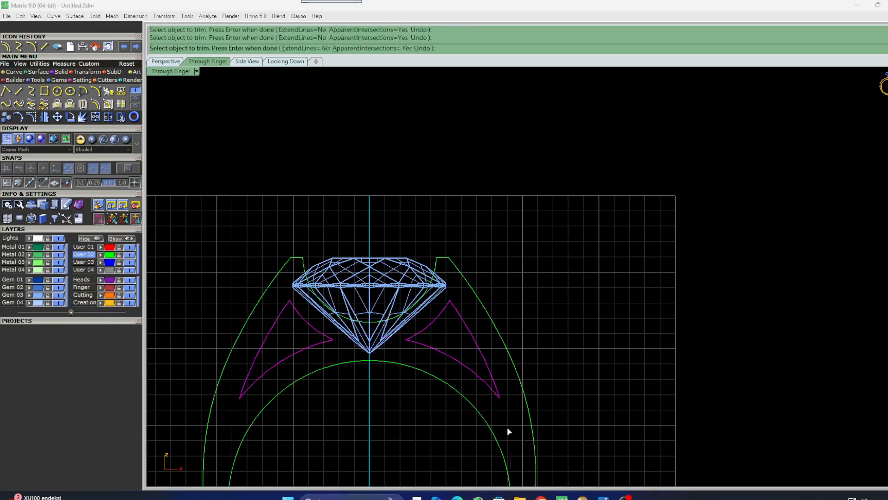
key("Return")
Join the trimmed curves into two closed inner shapes.
left_click(95, 116)
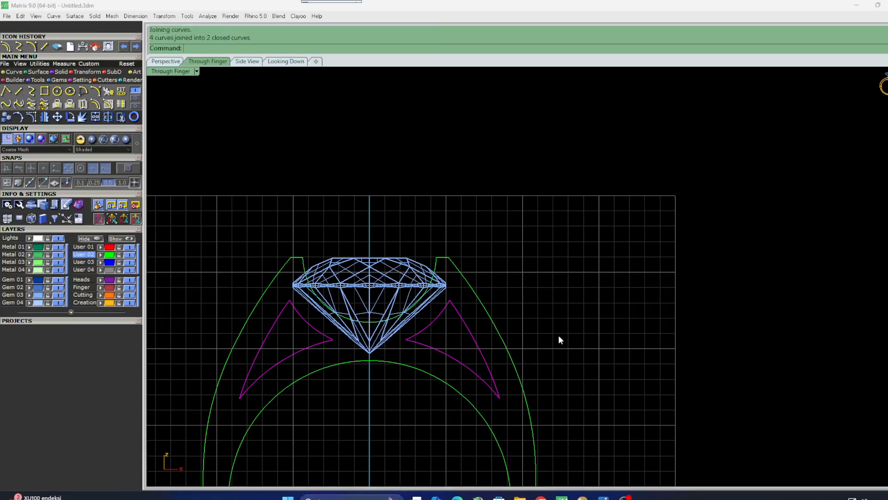
left_click_drag(551, 335, 456, 408)
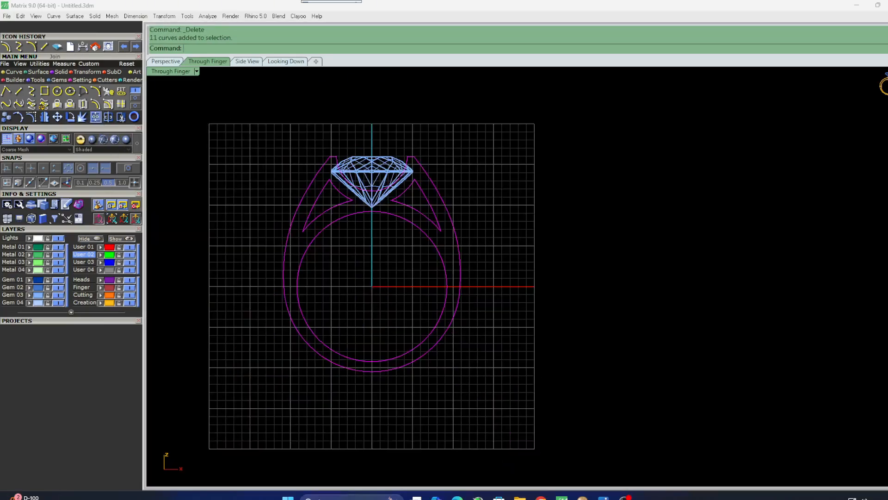
Select all the ring profile curves and group them.
key("Return")
left_click_drag(431, 250, 430, 249)
left_click(342, 206, "shift")
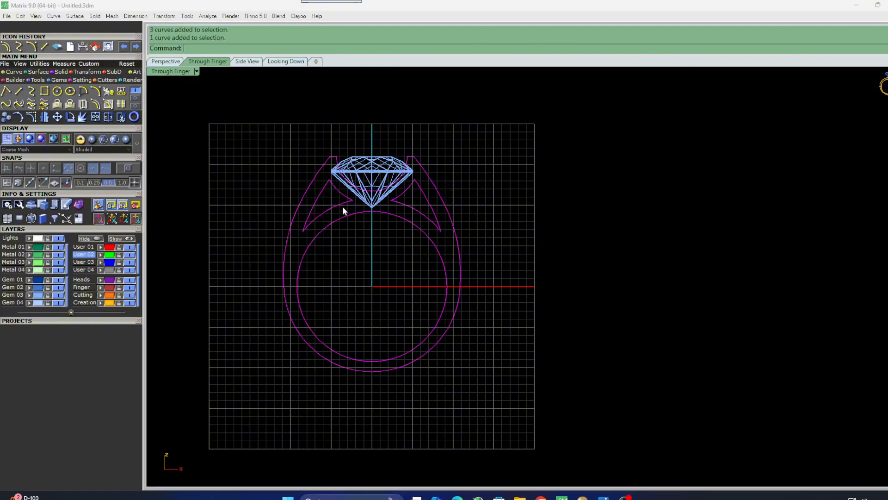
left_click(40, 63)
left_click(6, 104)
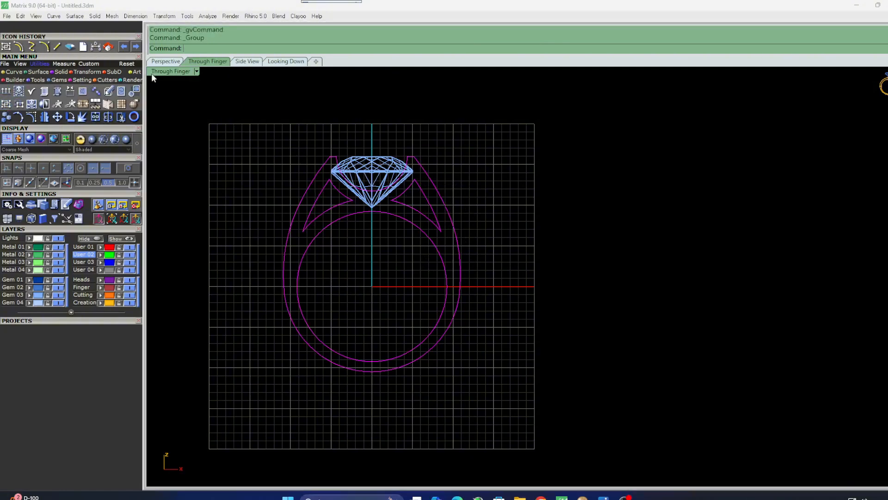
In the side view, extrude the grouped profile as a solid to both sides by 1.2/2.
double_click(166, 71)
double_click(542, 281)
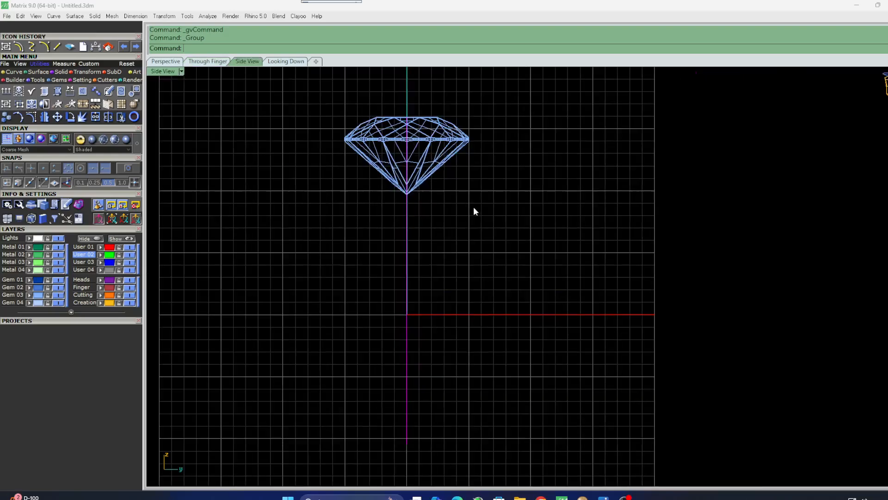
left_click(63, 74)
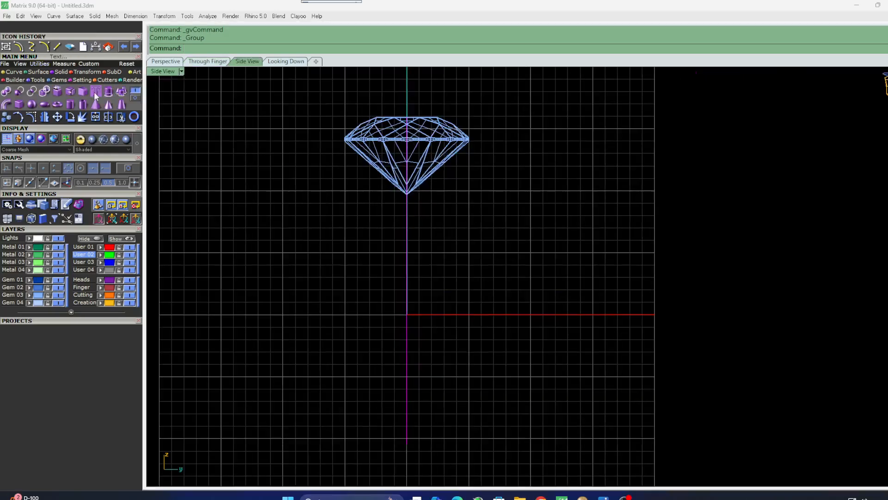
left_click(108, 93)
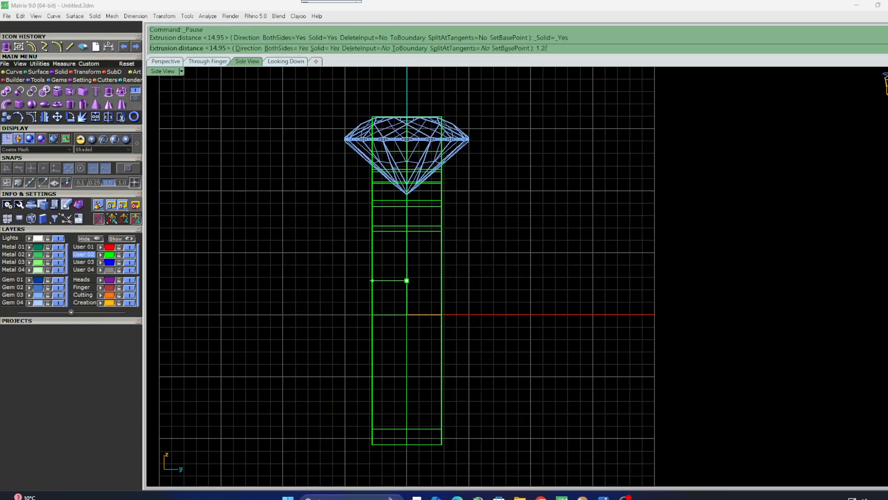
type("1.2/2")
key("Return")
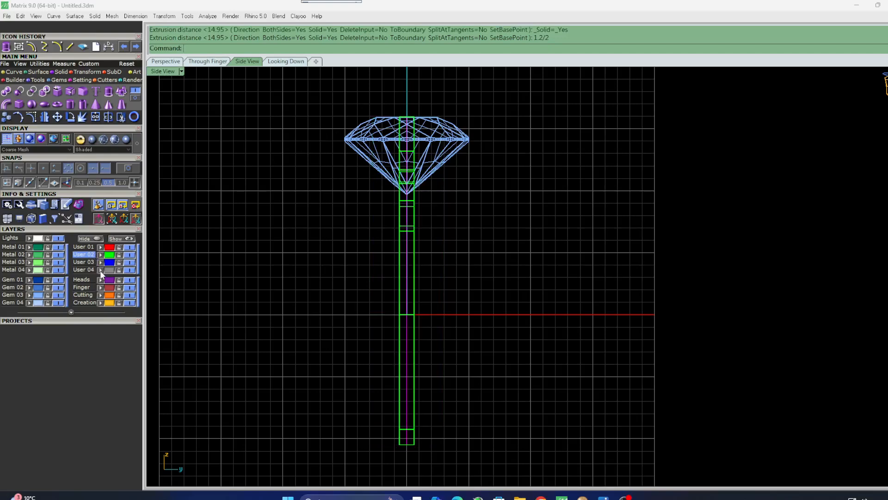
Select the extruded ring and switch the viewport display to Plastic shading.
left_click(130, 270)
left_click(407, 266)
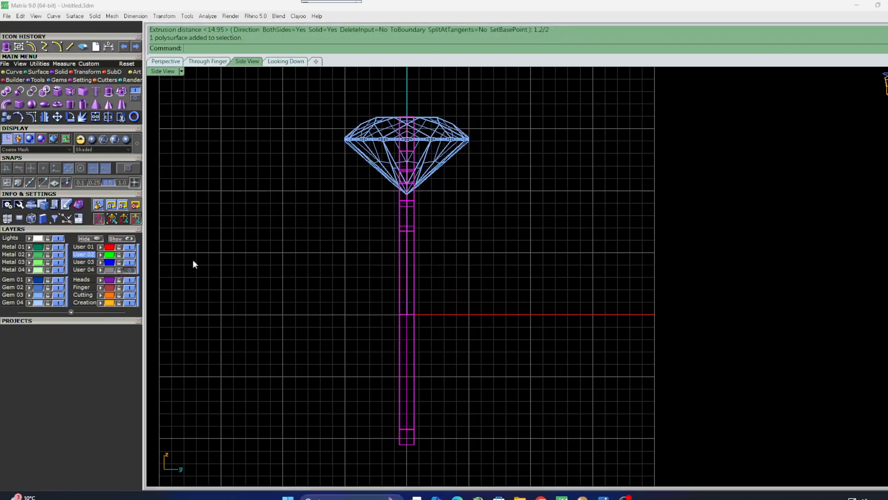
left_click(103, 139)
Copy the extruded ring twice, placing the copies side by side to its left.
scroll(340, 193, "down", 2)
right_click_drag(340, 190, 383, 190)
left_click(430, 227)
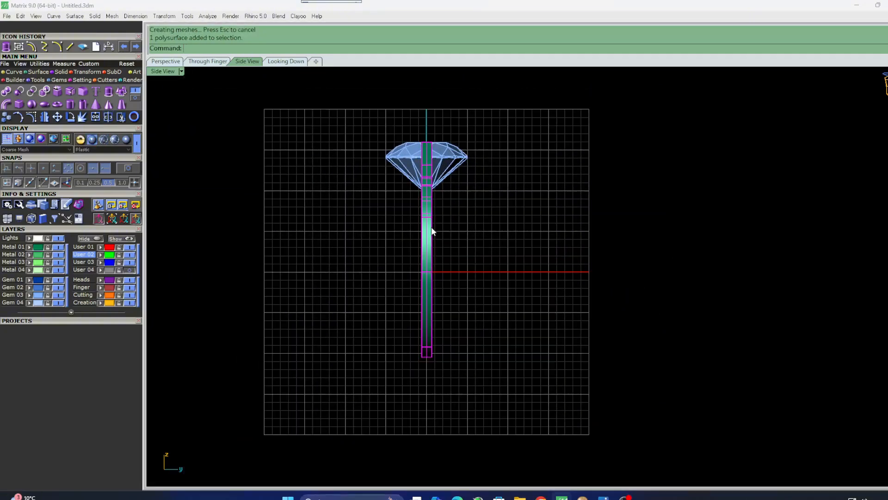
left_click(5, 119)
scroll(399, 139, "up", 4)
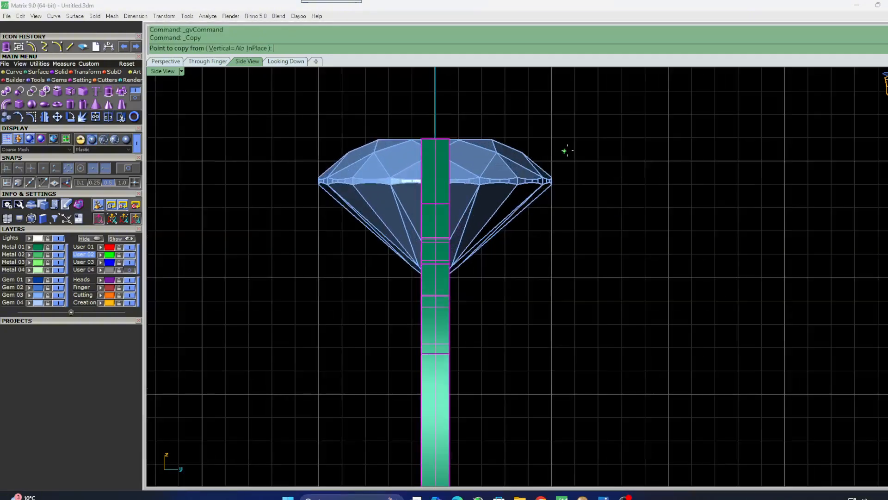
left_click(584, 146)
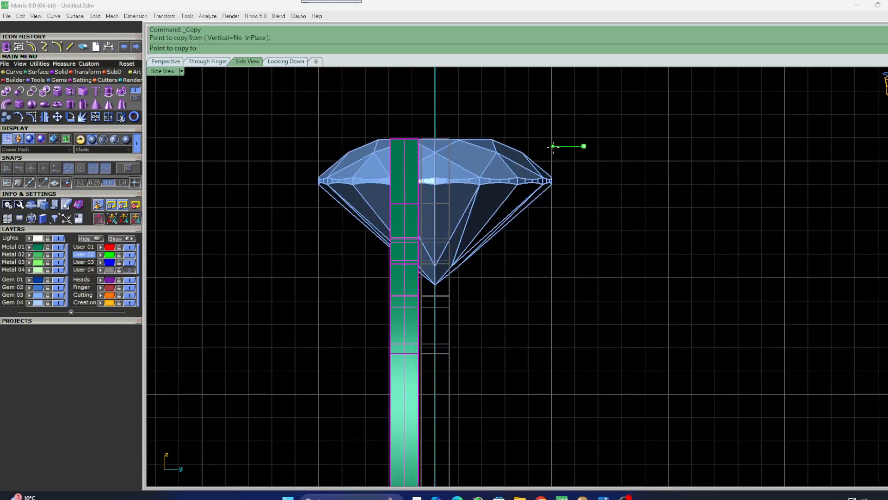
left_click(556, 147)
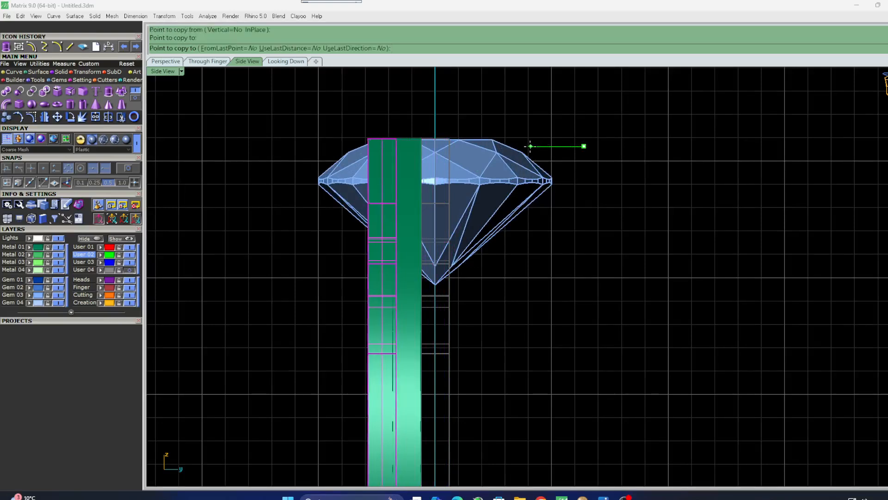
left_click(528, 146)
key("Return")
scroll(375, 137, "up", 3)
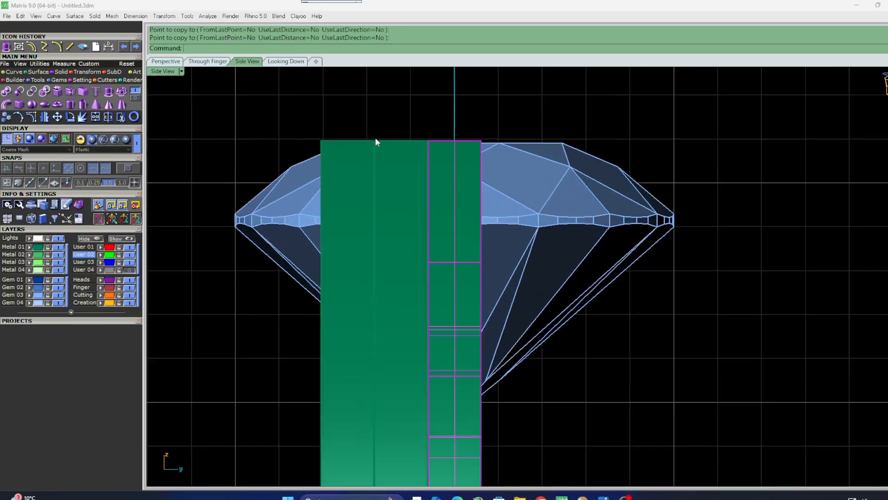
left_click(398, 158)
left_click(337, 165, "shift")
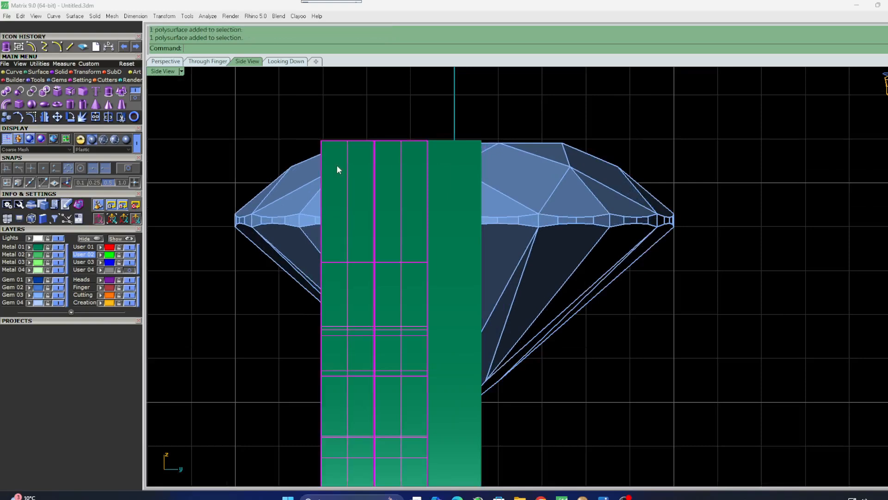
left_click(57, 116)
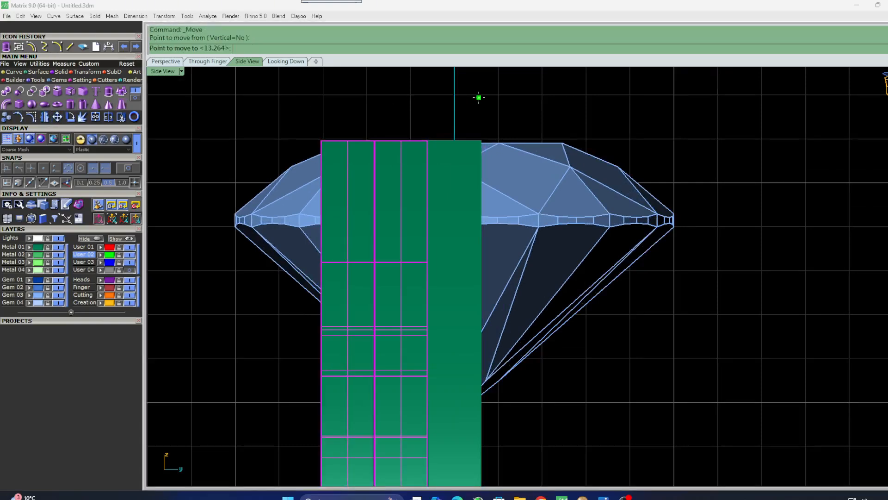
left_click(456, 99)
right_click(456, 99)
key("Escape")
Move the leftmost copy further left to open a gap between the bands.
left_click(329, 146)
right_click(365, 119)
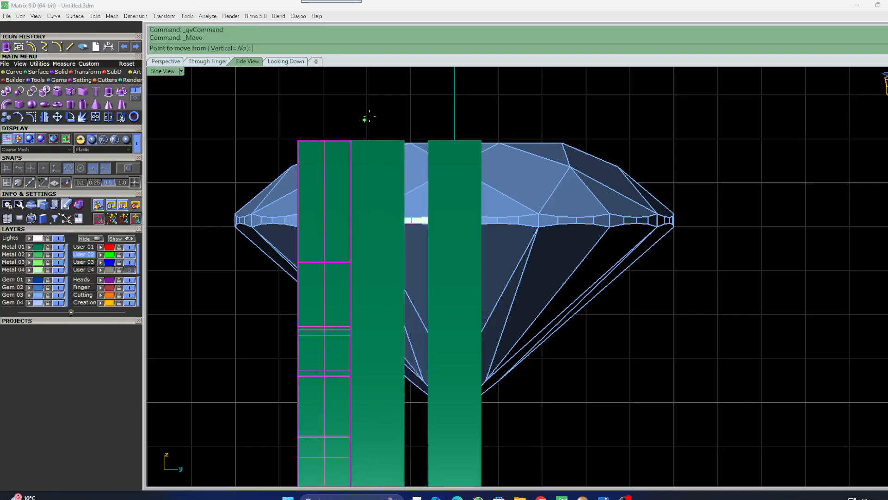
left_click(365, 119)
left_click(338, 117)
Mirror the two left copies across the vertical axis at 0, keeping the originals.
scroll(363, 82, "down", 3)
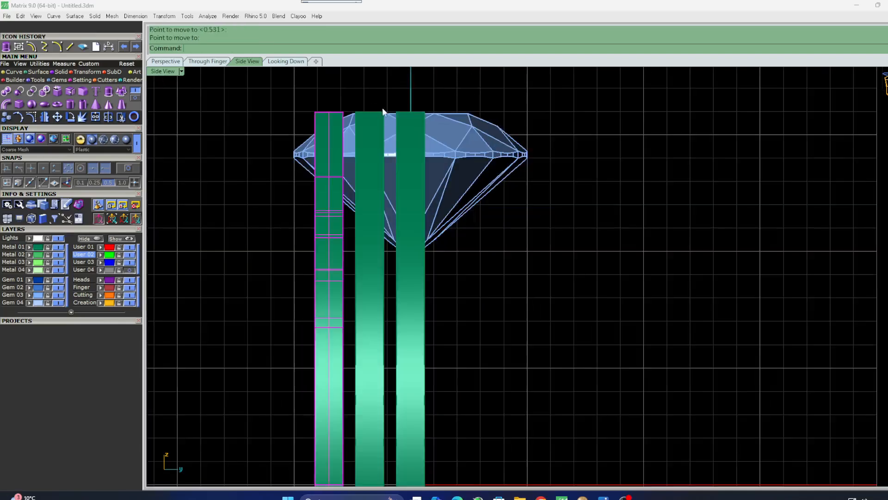
left_click_drag(465, 276, 320, 327)
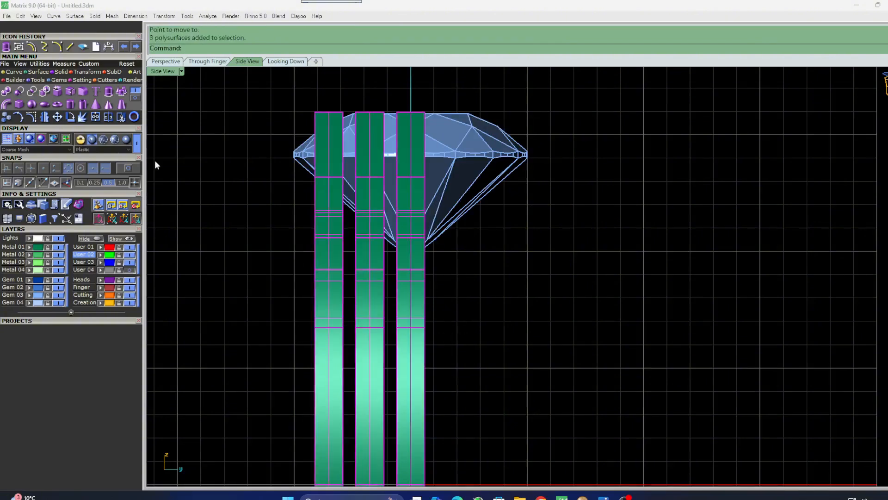
left_click(369, 282)
left_click(335, 288, "shift")
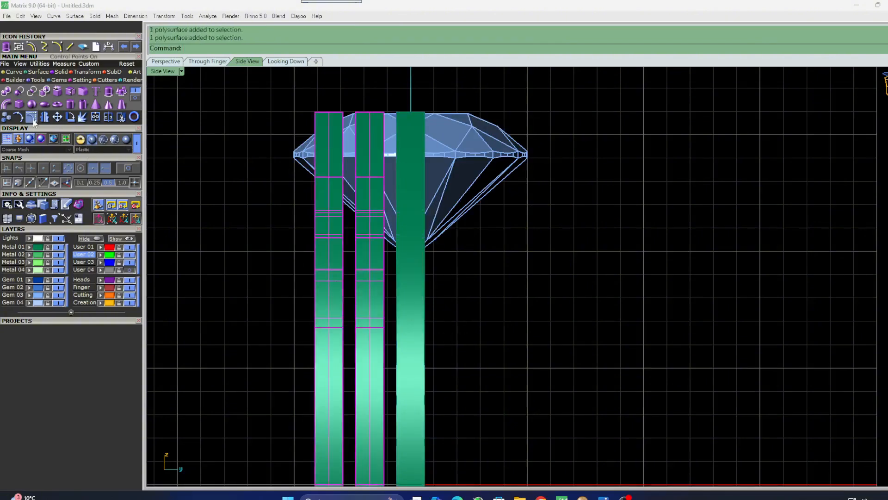
left_click(58, 117)
right_click_drag(405, 157, 402, 183)
type("0")
key("Return")
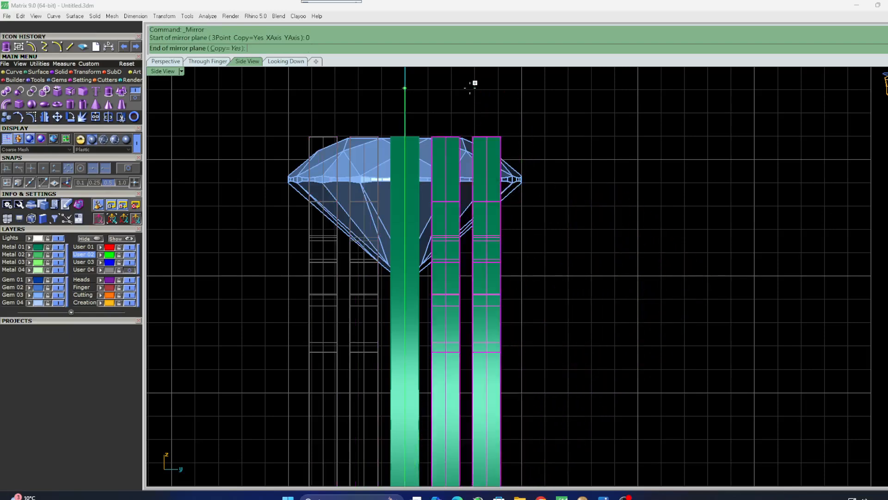
left_click(474, 84, "shift")
Move the two selected left bands slightly further left.
scroll(500, 129, "down", 4)
scroll(509, 176, "down", 2)
right_click_drag(527, 189, 531, 167)
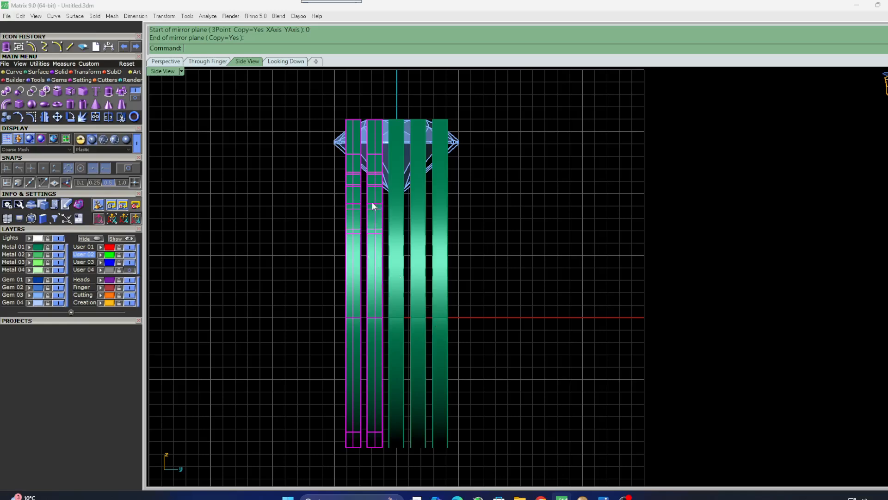
scroll(350, 186, "up", 3)
left_click(58, 117)
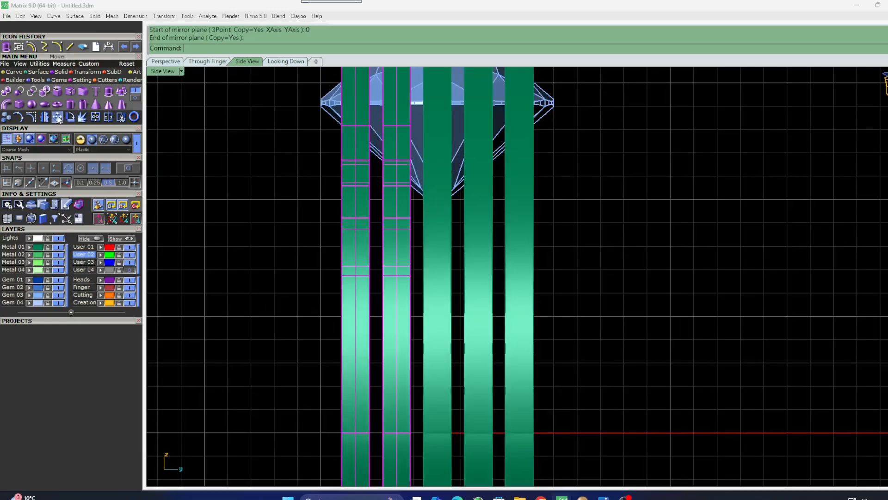
right_click_drag(435, 210, 460, 253)
left_click(651, 179)
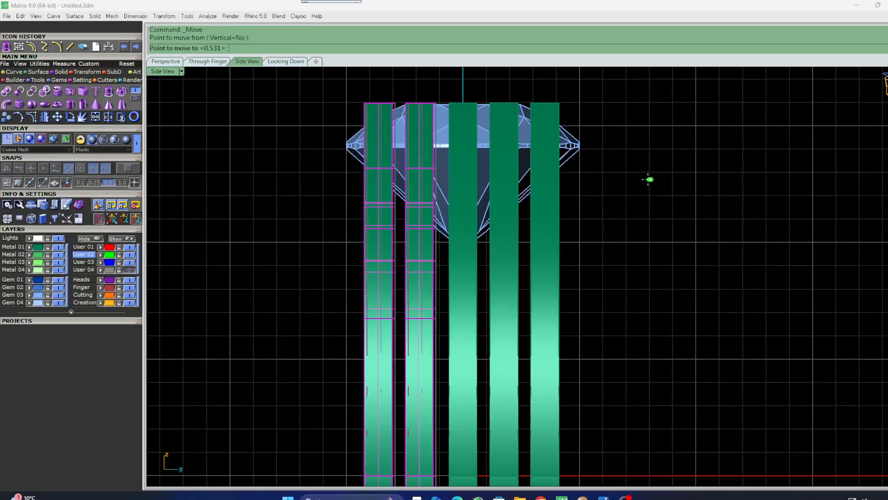
left_click(648, 180)
Move the leftmost band left so all five bands are evenly spaced.
left_click(373, 218)
key("Return")
left_click(463, 189)
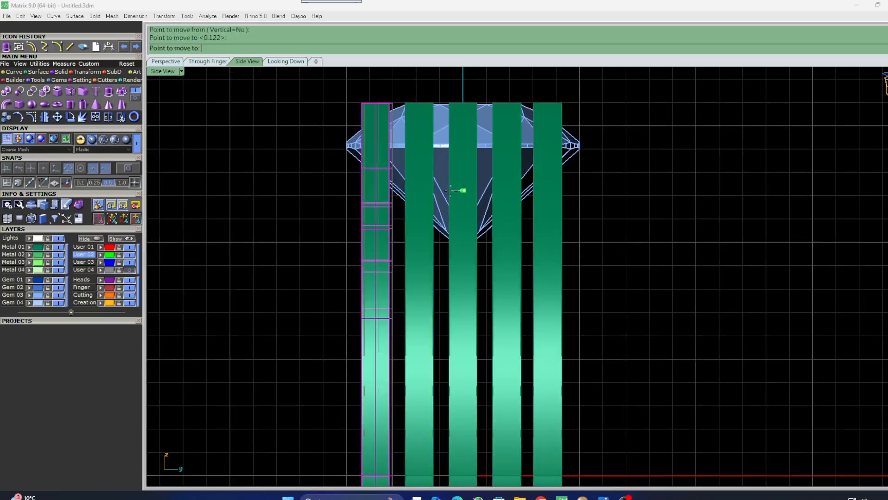
left_click(404, 191)
Scale the three left bands in one direction from origin 0, picking two reference points to spread them sideways.
scroll(399, 191, "down", 3)
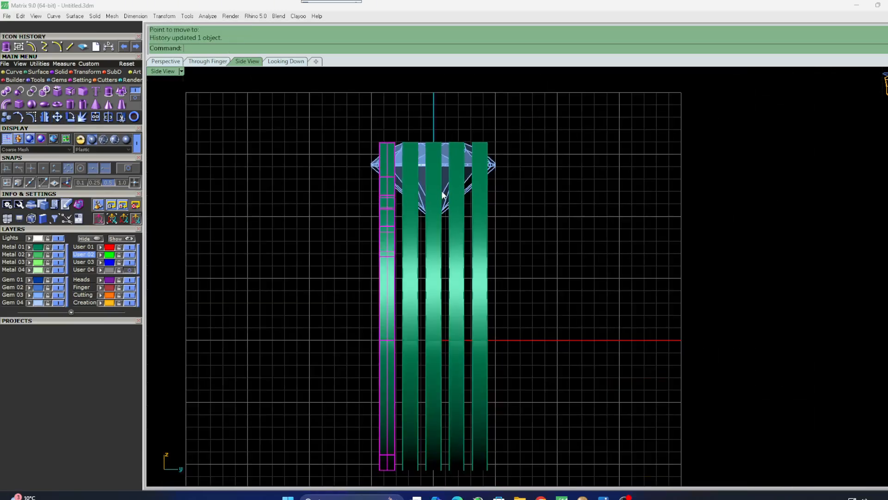
left_click(408, 251)
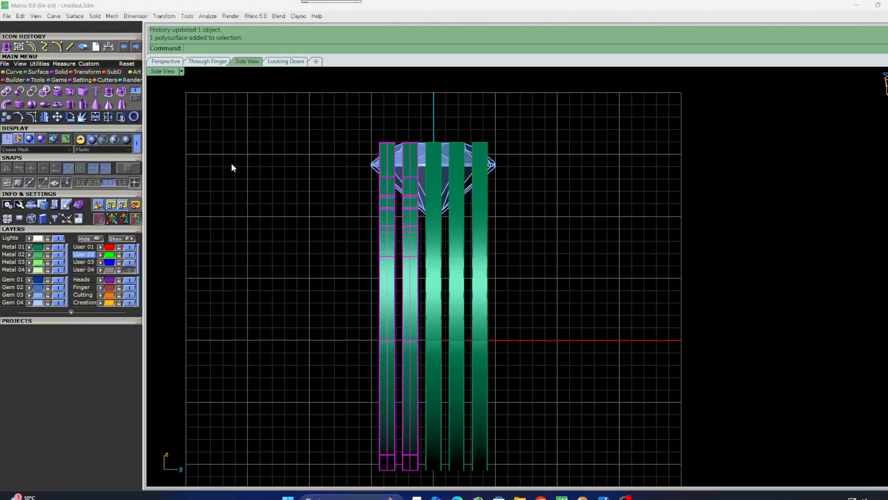
left_click(434, 181, "shift")
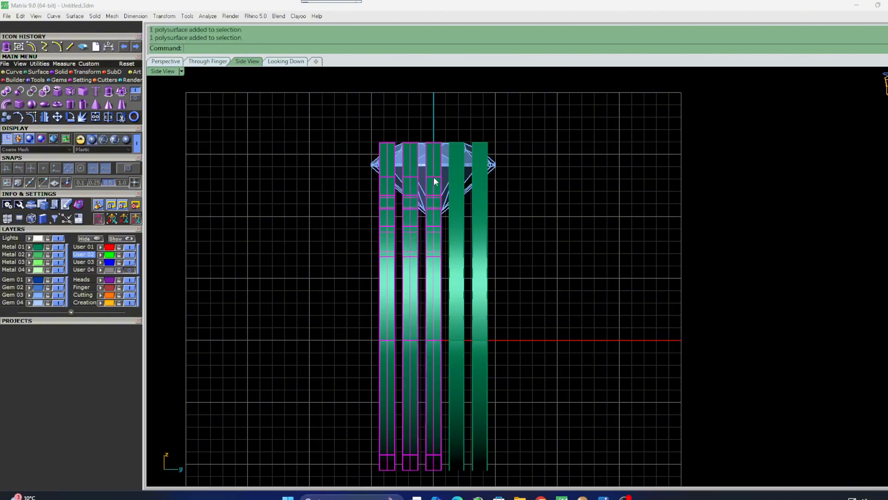
left_click(81, 71)
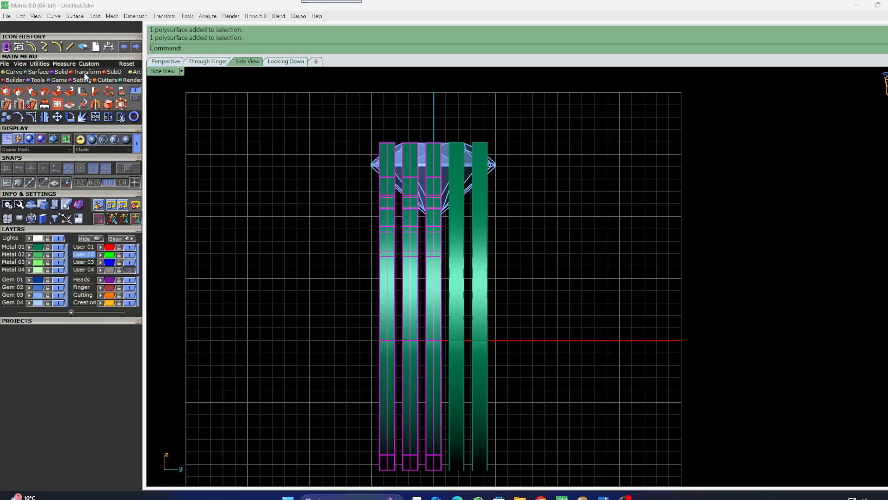
left_click(31, 91)
type("0")
key("Return")
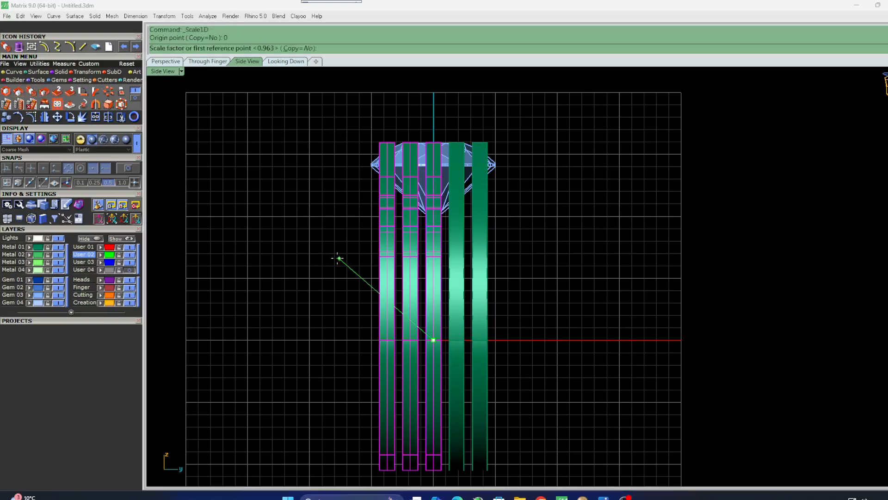
left_click(310, 298)
left_click(293, 297)
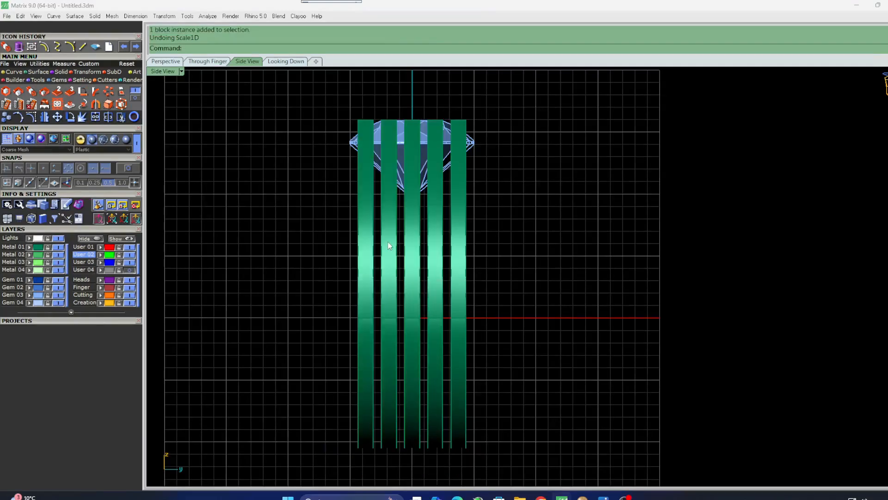
Shear the two leftmost bands about the top centre so their lower ends lean toward the middle.
left_click(388, 245)
left_click(370, 244, "shift")
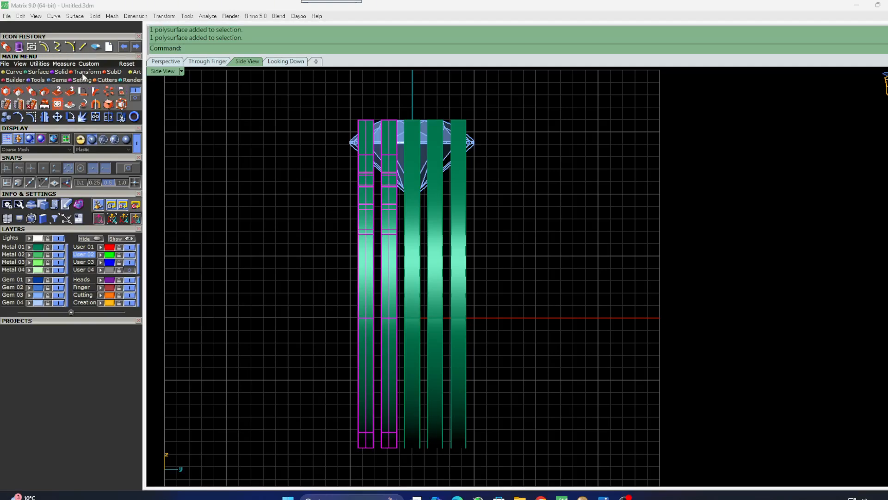
left_click(133, 95)
left_click(31, 104)
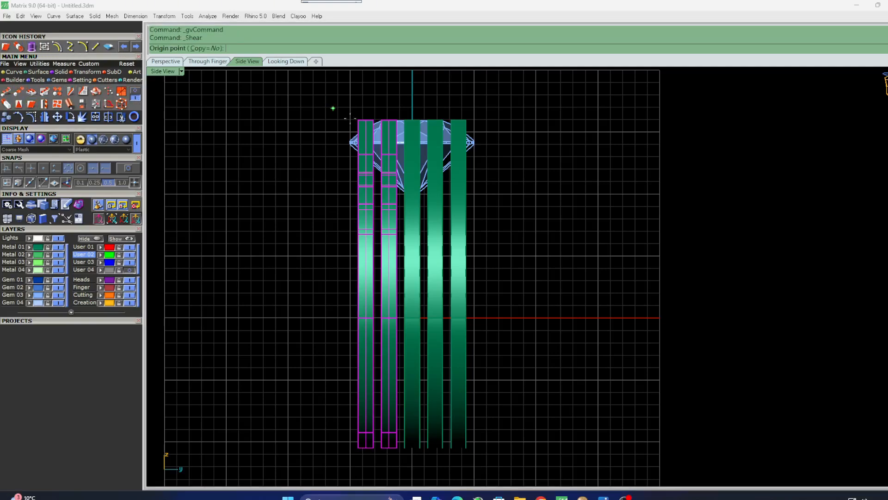
left_click(411, 120)
left_click(411, 448)
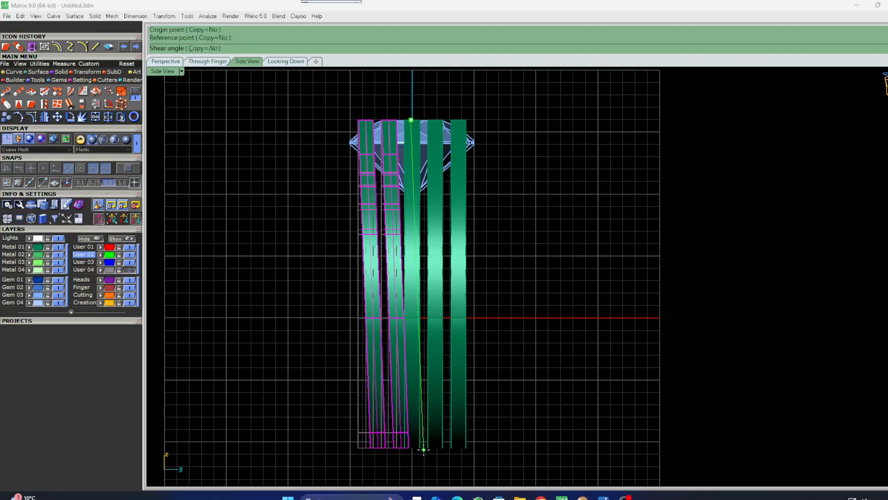
left_click(423, 450)
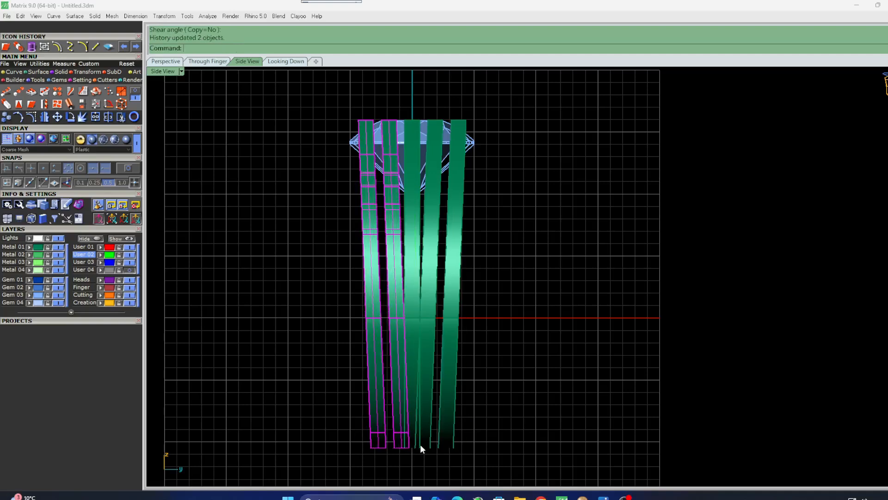
Shear the leftmost band again about its top corner so it tapers further inward at the bottom.
left_click(381, 318)
key("Return")
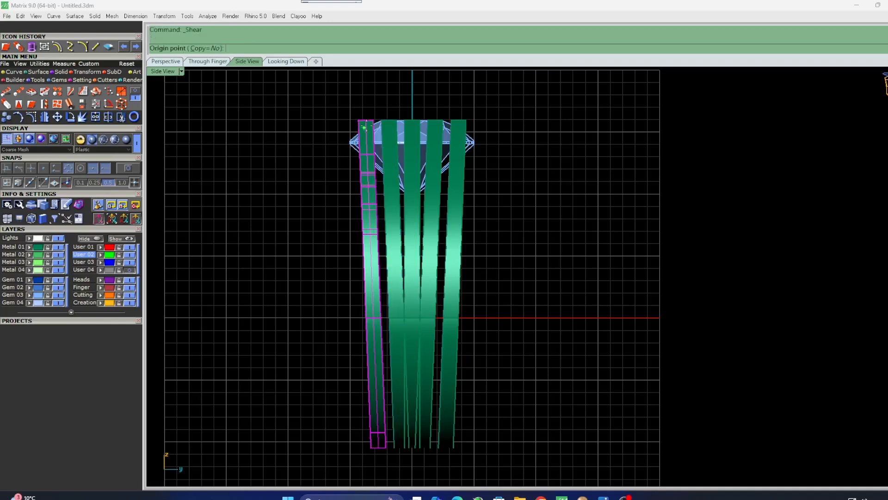
left_click(370, 120)
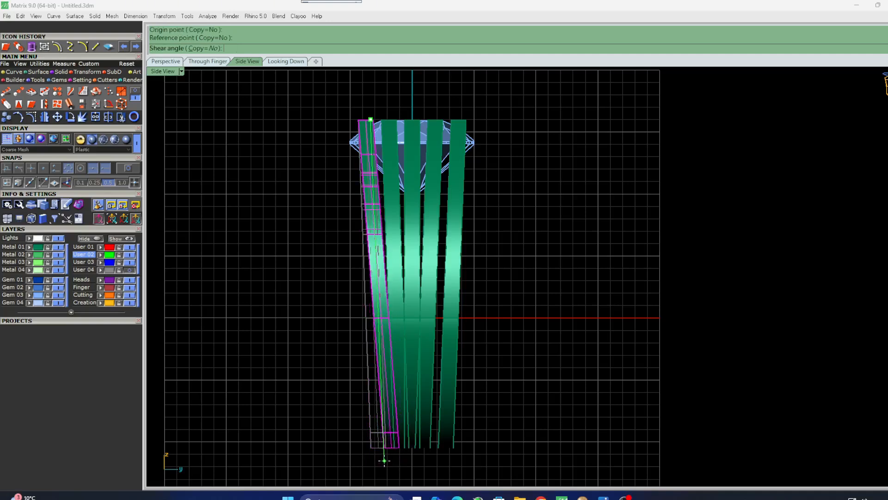
left_click(385, 461)
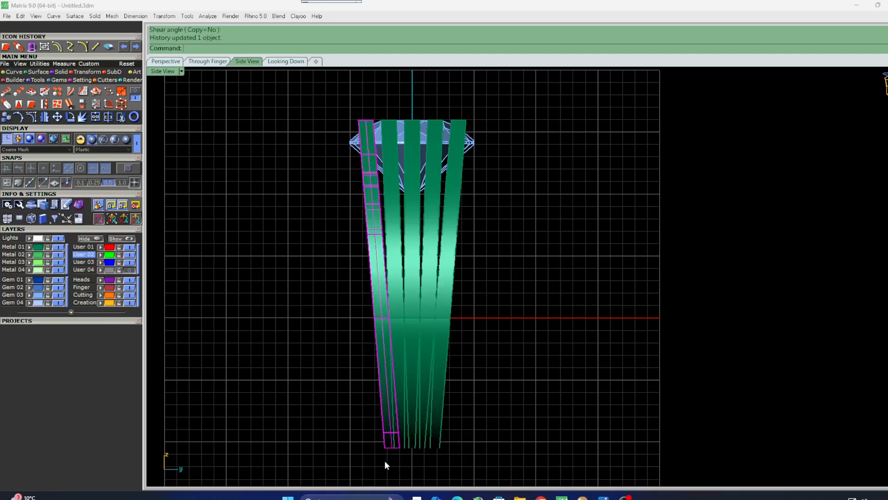
Inspect the tapered shank in the four views, the orbited perspective and the through-finger view.
double_click(160, 71)
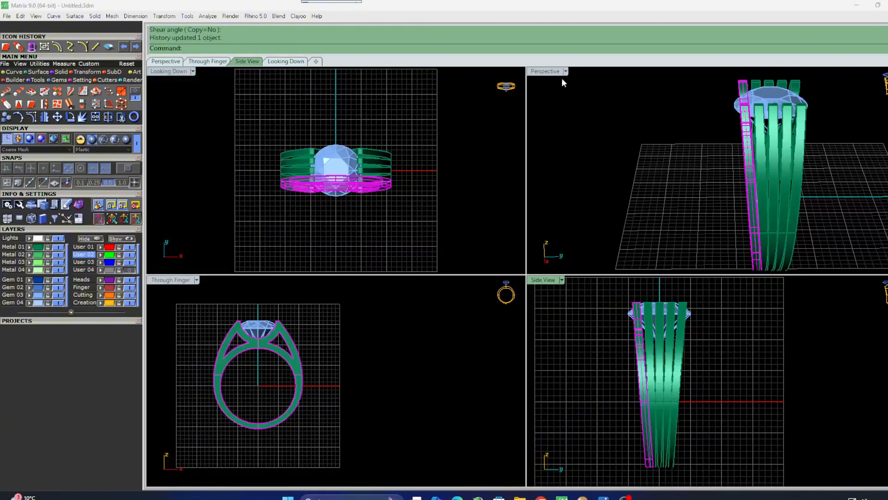
double_click(548, 72)
right_click_drag(470, 227, 611, 228)
right_click_drag(603, 174, 521, 176)
scroll(529, 283, "down", 4)
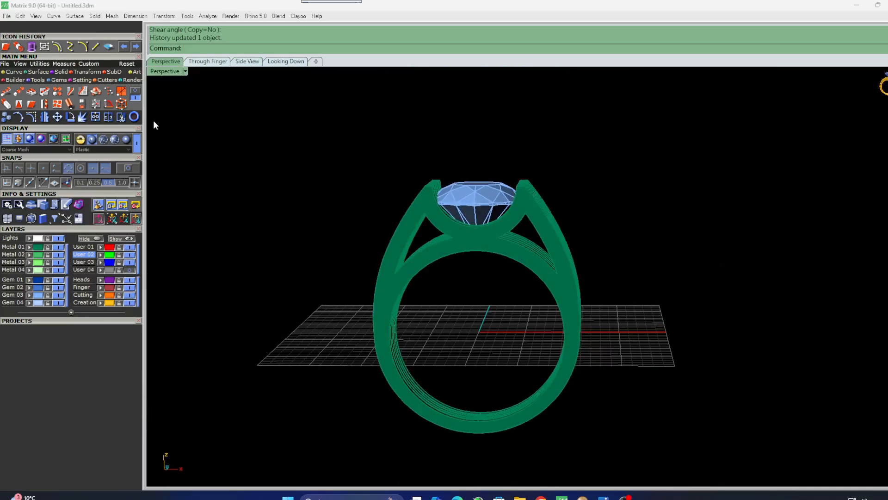
double_click(164, 71)
double_click(182, 281)
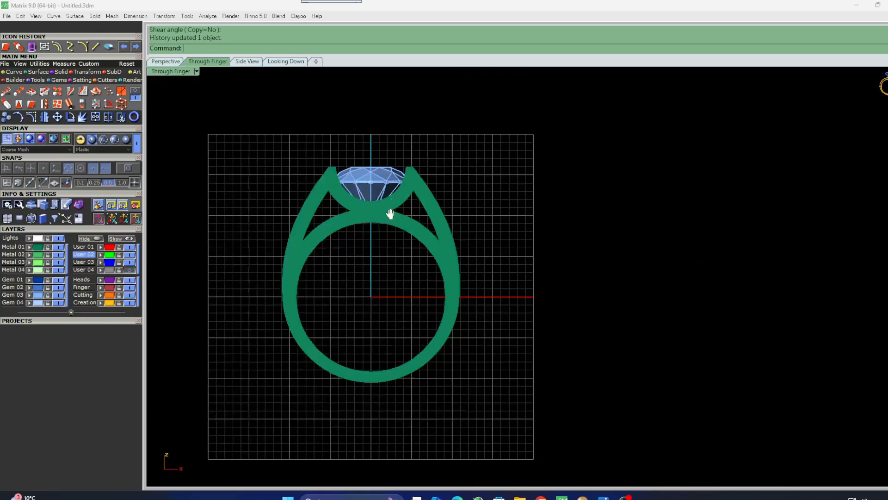
scroll(352, 213, "up", 3)
Move the diamond slightly upward in the through-finger view.
left_click(342, 217)
scroll(341, 217, "up", 2)
scroll(342, 218, "up", 1)
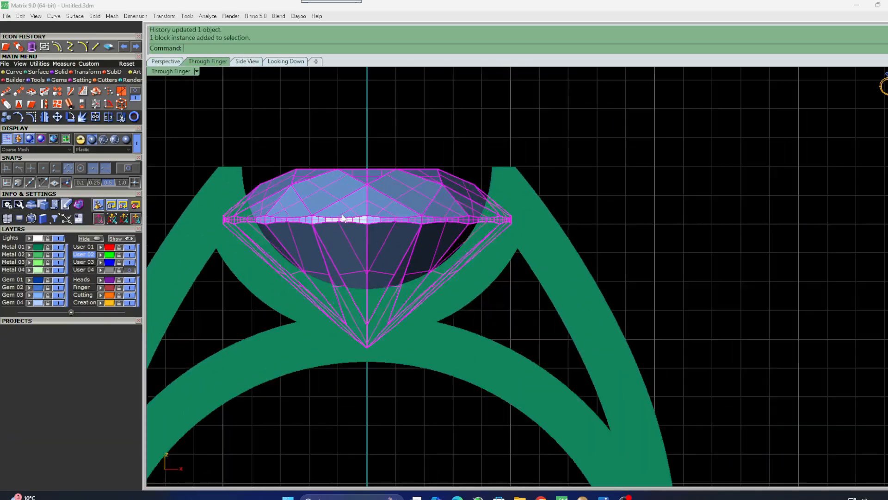
left_click_drag(343, 218, 343, 192)
Inspect the ring with the raised diamond in perspective and the through-finger view.
double_click(186, 73)
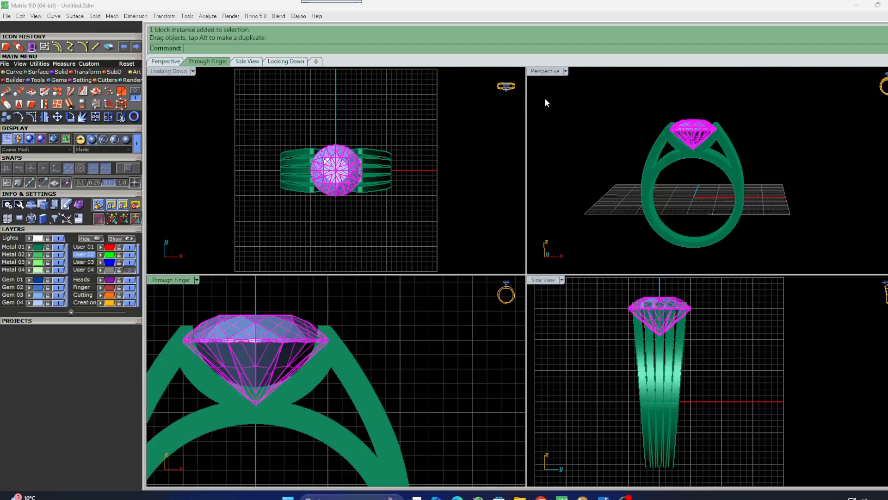
double_click(544, 72)
right_click_drag(696, 133, 555, 203)
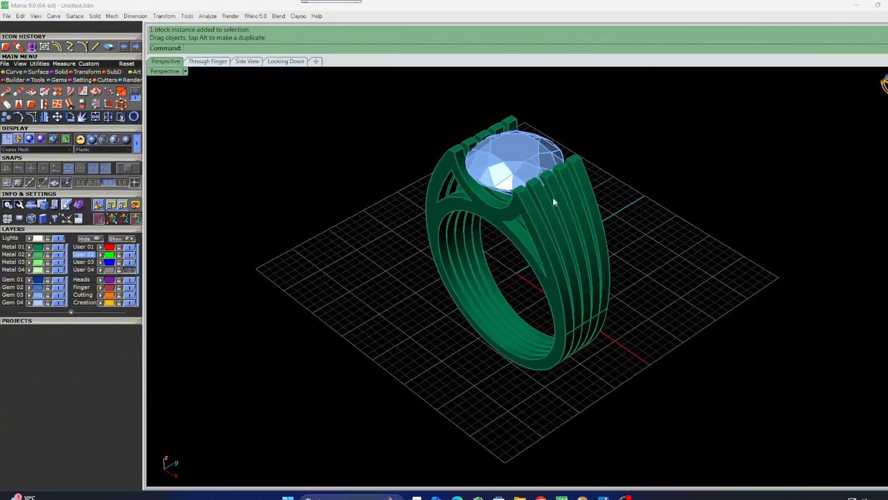
scroll(555, 202, "up", 3)
double_click(162, 73)
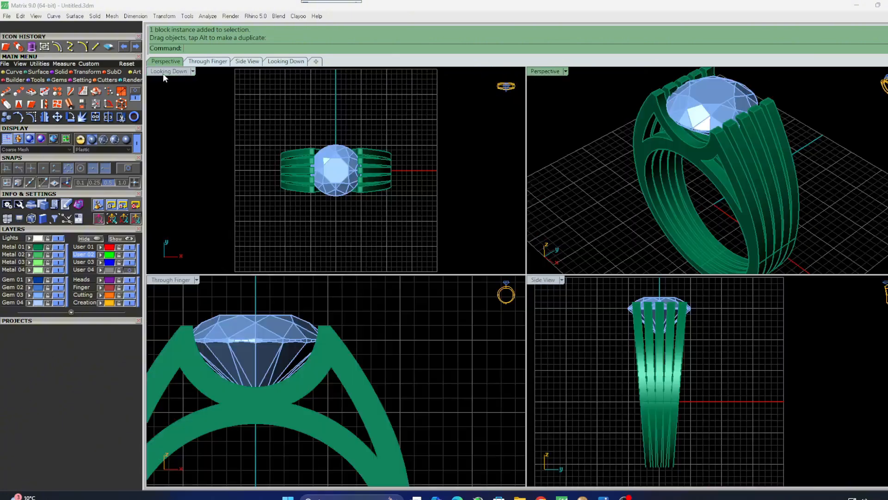
double_click(161, 281)
Switch the viewport display mode to Ghosted.
left_click(103, 139)
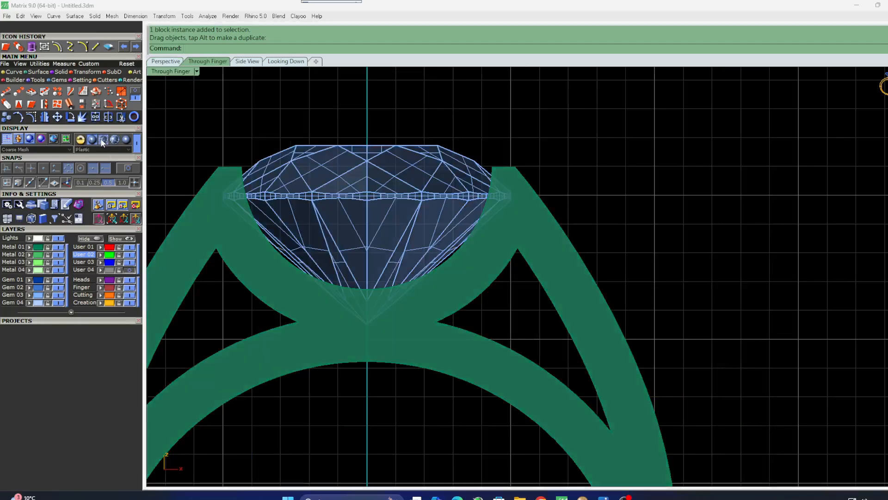
scroll(533, 234, "down", 2)
scroll(533, 234, "up", 2)
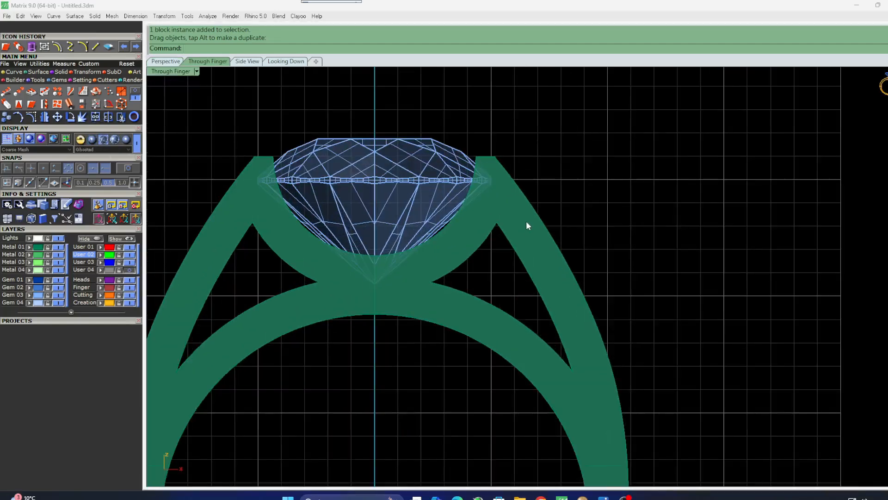
Create a small cylinder on the split shank near the gem, extending both sides to pass through the bands.
left_click(56, 72)
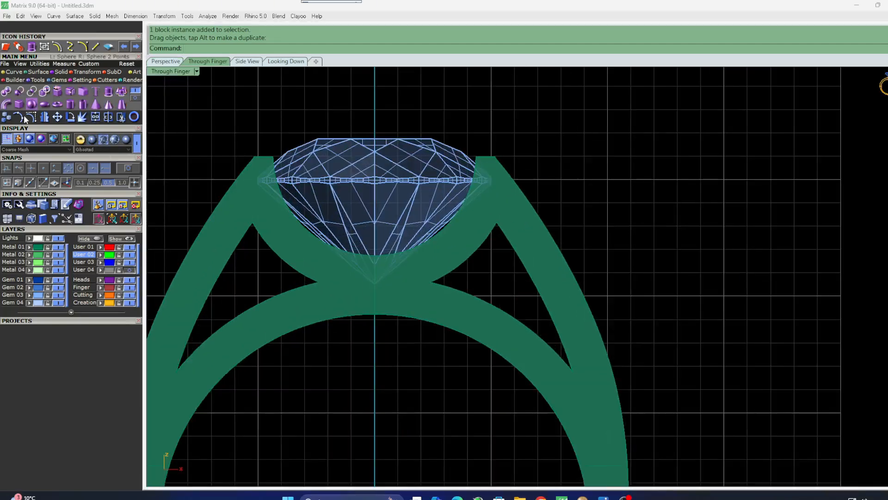
left_click(74, 104)
scroll(519, 213, "up", 3)
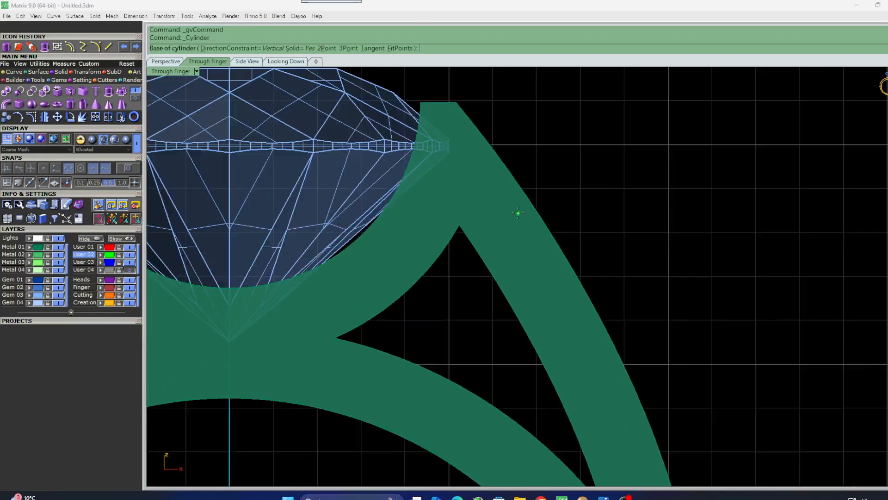
left_click(477, 181)
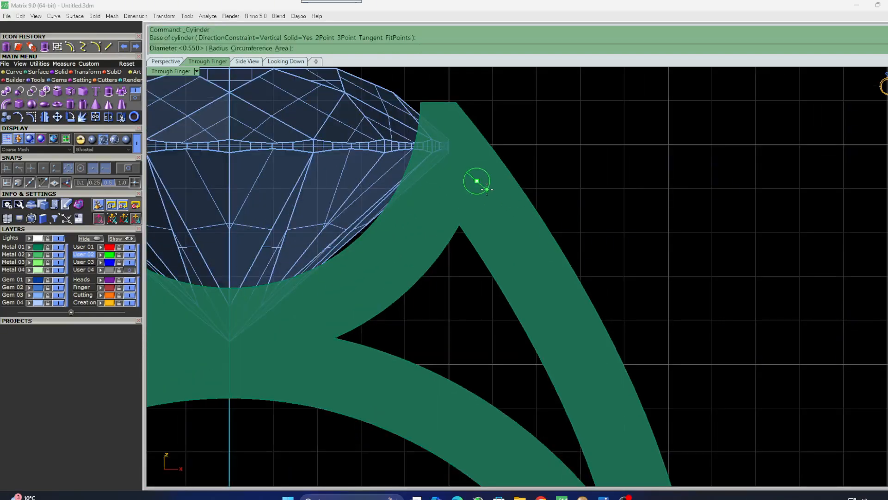
left_click(488, 190)
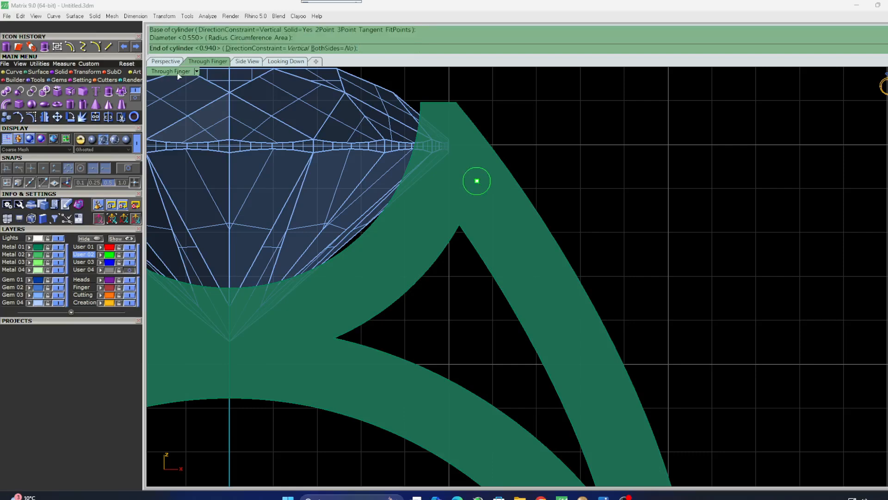
double_click(164, 71)
left_click(331, 48)
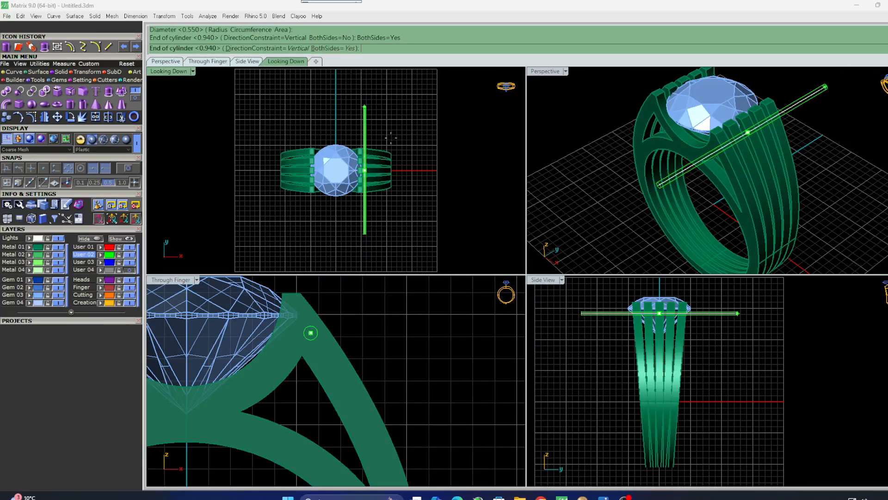
scroll(338, 143, "up", 6)
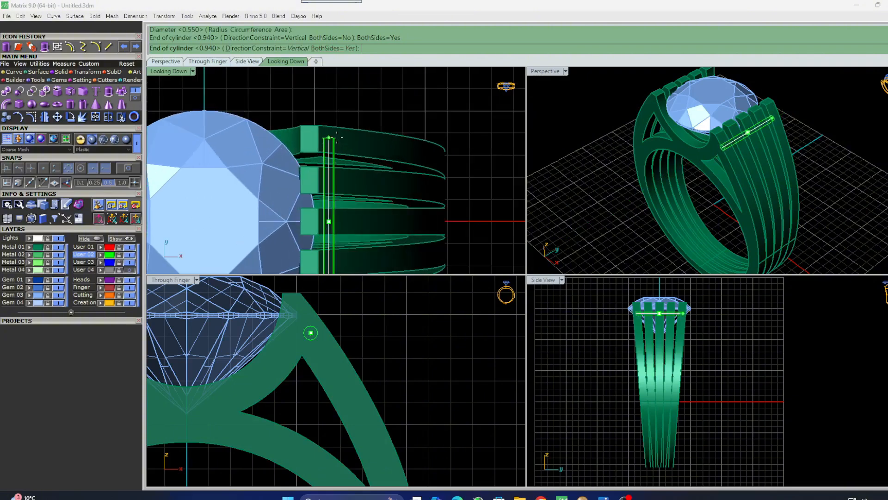
left_click(343, 141)
scroll(331, 163, "up", 2)
double_click(178, 73)
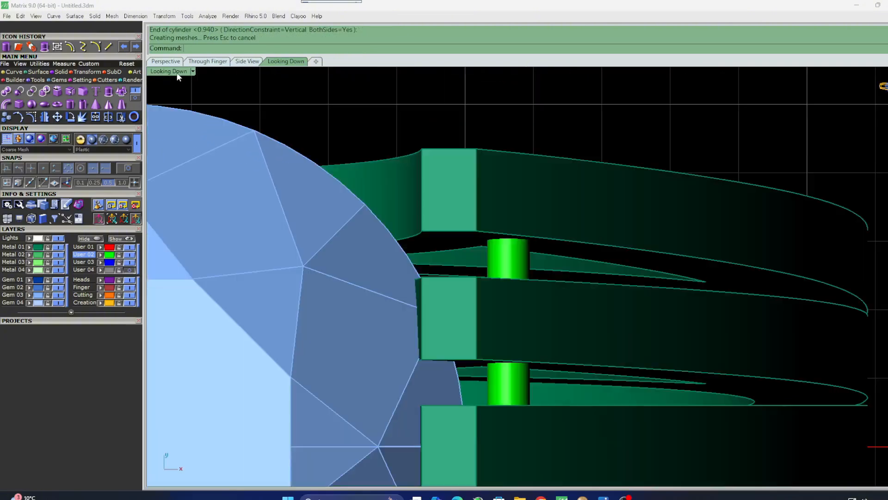
double_click(170, 72)
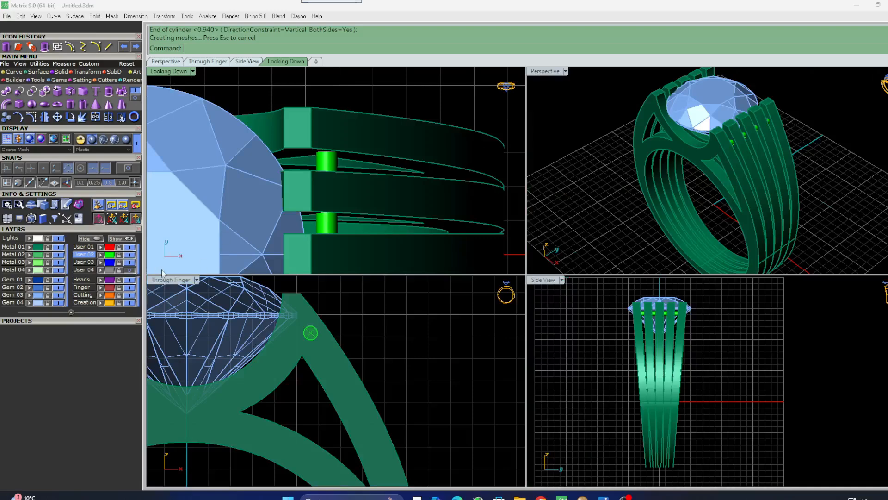
Copy the connecting pin to three more positions down the shank in the through-finger view.
left_click(325, 168)
scroll(360, 159, "down", 4)
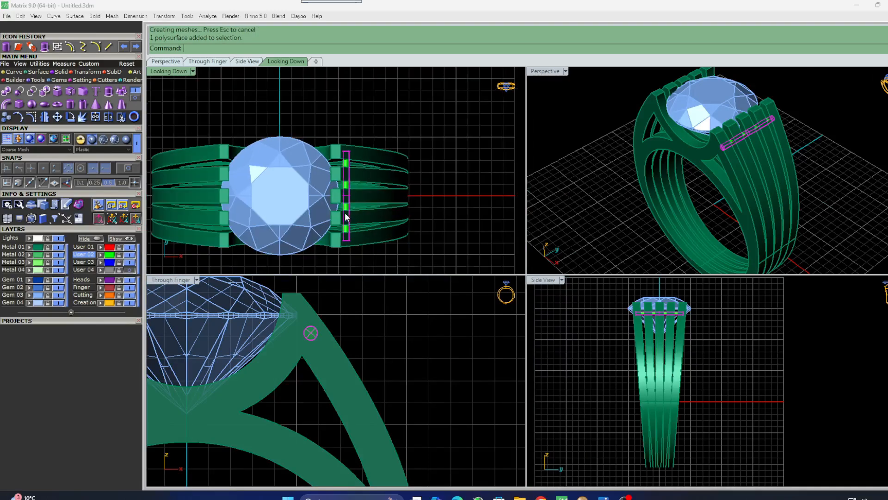
double_click(175, 283)
scroll(479, 177, "up", 2)
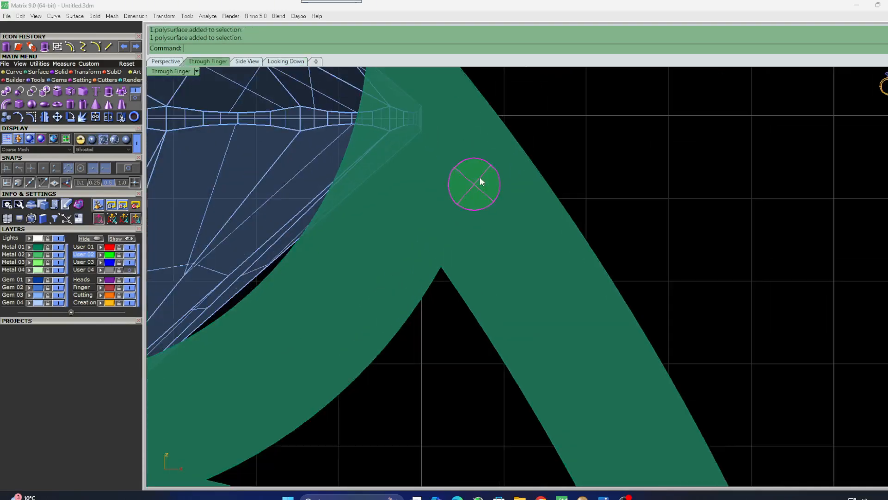
scroll(420, 158, "down", 2)
left_click(7, 117)
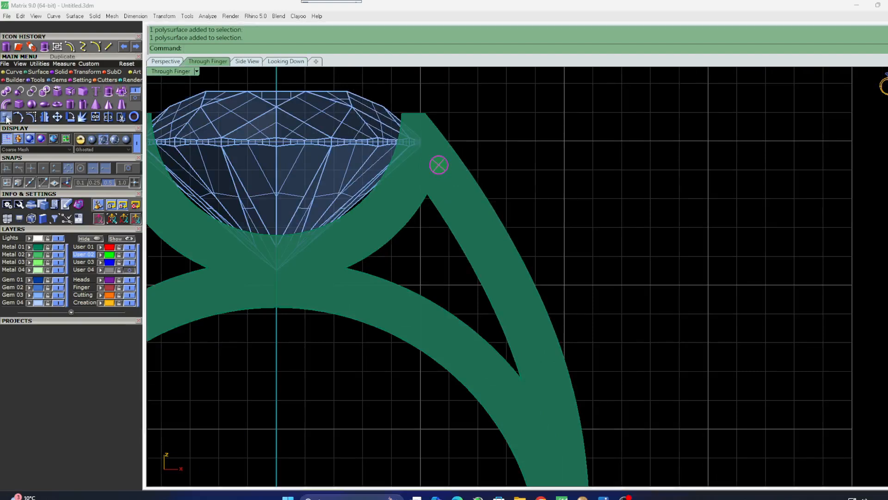
right_click_drag(495, 181, 428, 136)
left_click(372, 120)
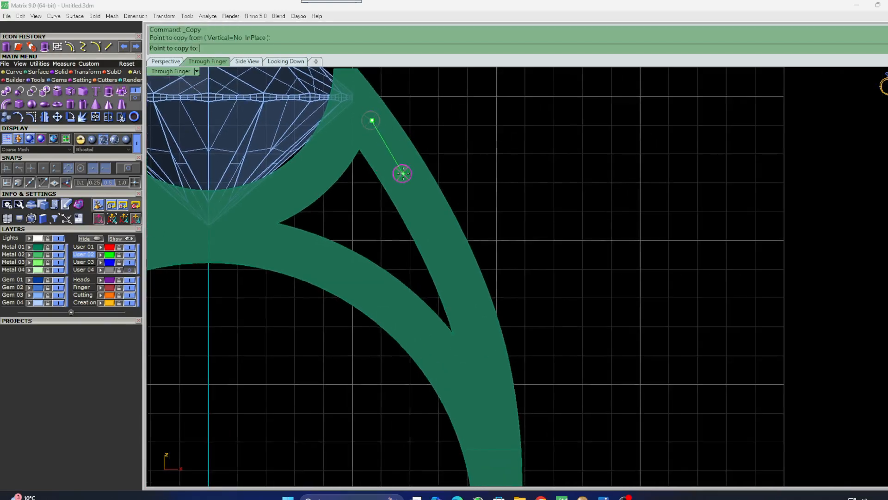
left_click(429, 208)
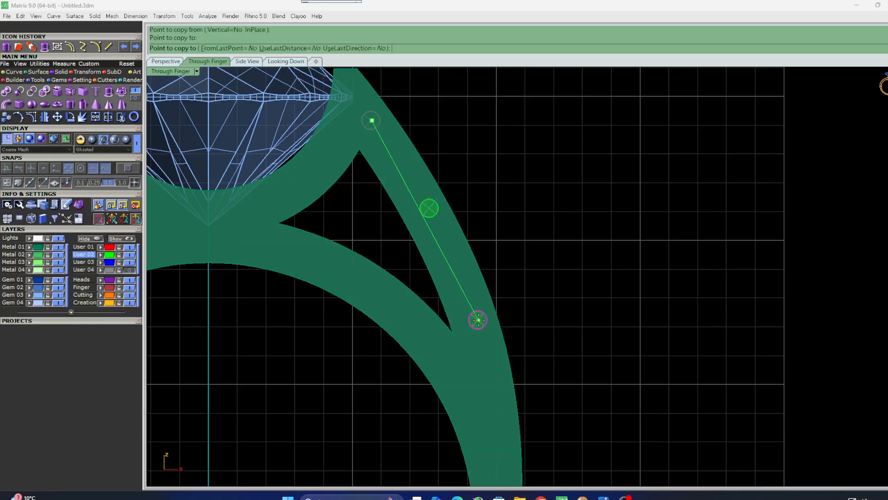
left_click(475, 310)
right_click_drag(475, 310, 458, 212)
left_click(467, 288)
right_click(467, 288)
scroll(467, 287, "down", 6)
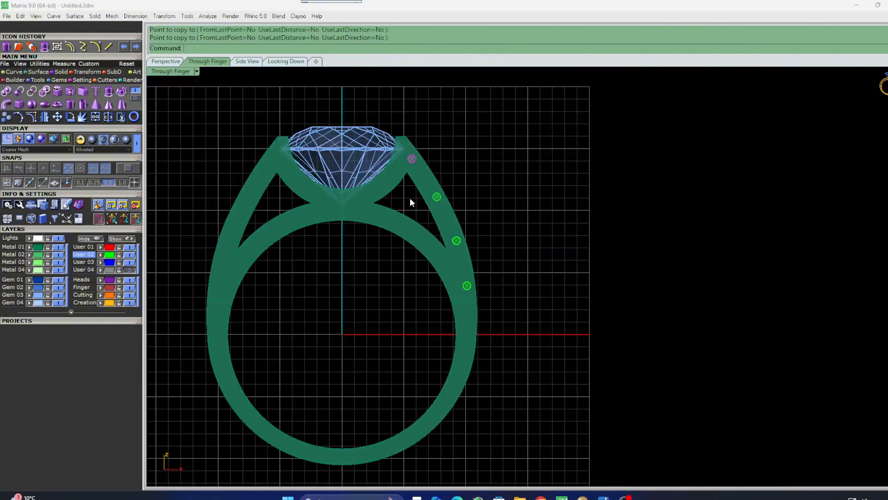
Select all pins and scale them in one direction from the origin to shorten them to the band width.
left_click_drag(390, 118, 506, 323)
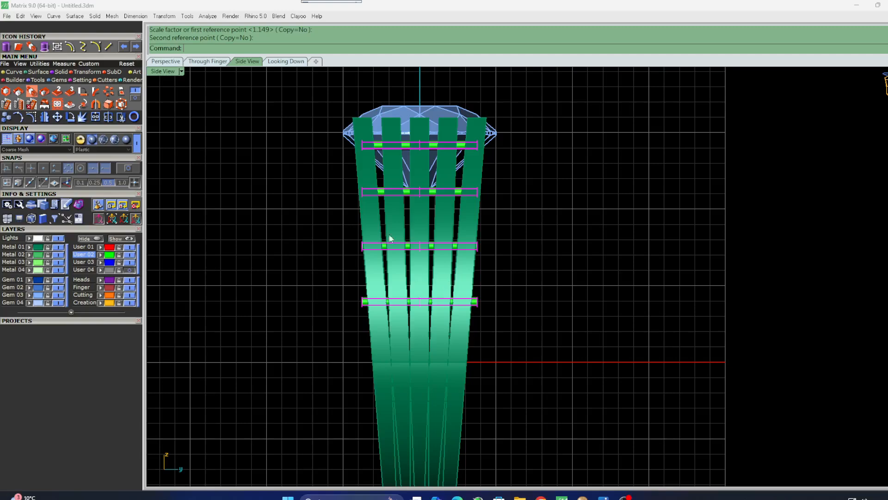
left_click(31, 92)
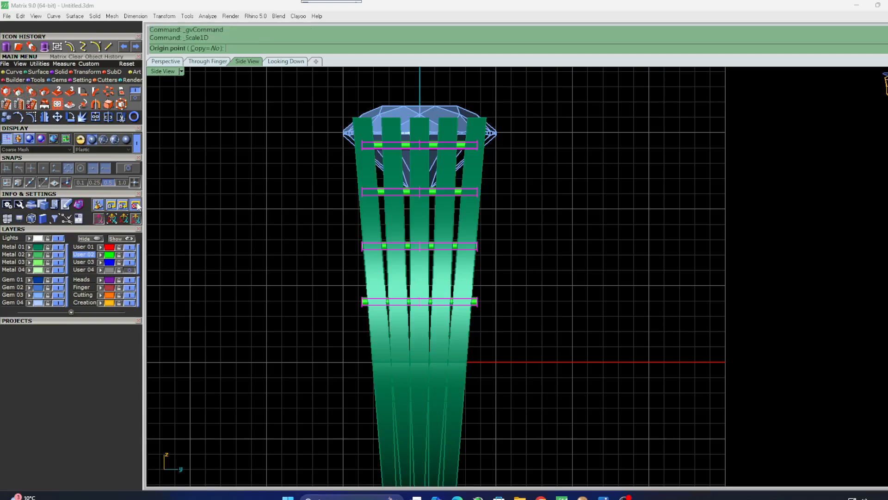
type("0")
key("Return")
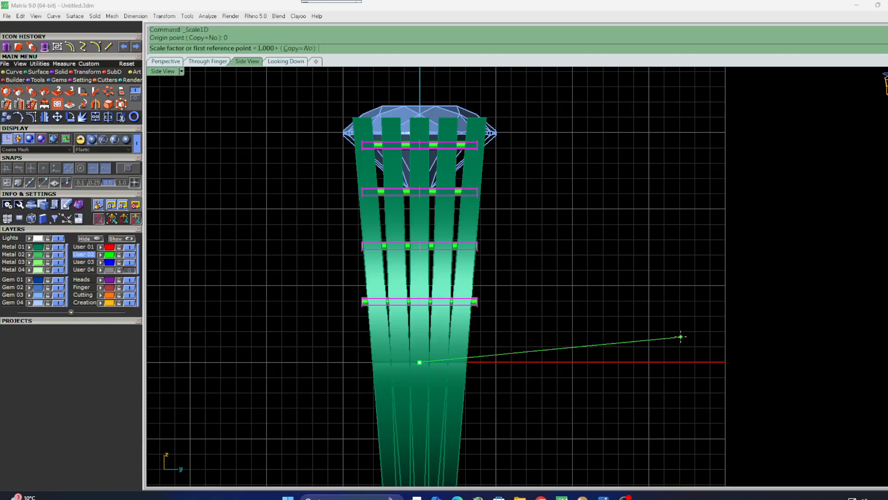
left_click(715, 362)
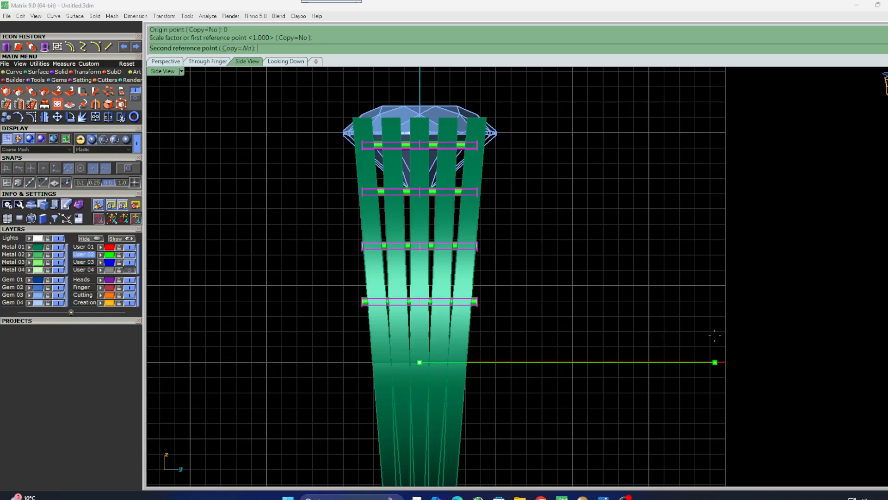
left_click(665, 345)
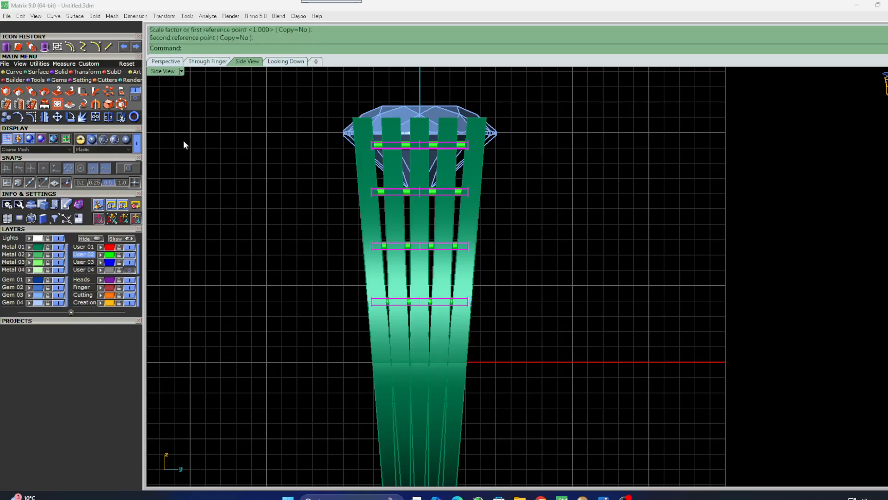
Mirror the pins about the vertical centre axis onto the opposite side of the shank.
double_click(164, 71)
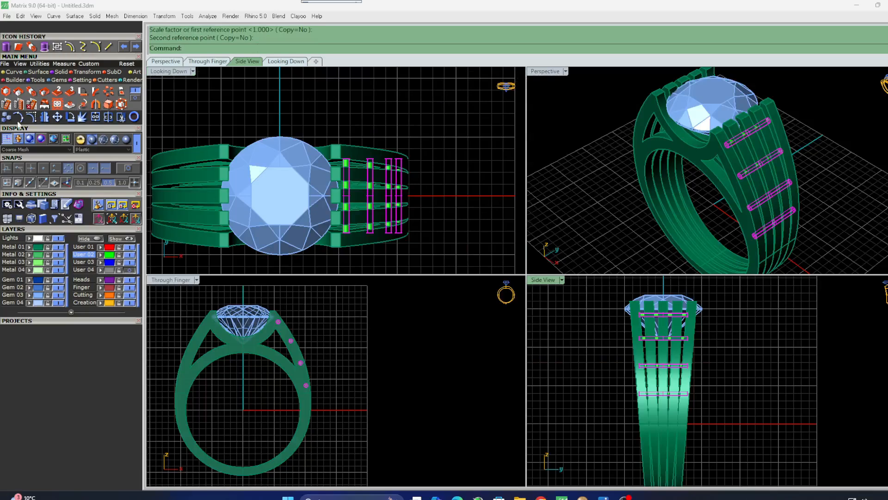
left_click(45, 118)
right_click_drag(349, 178, 370, 219)
type("0")
key("Return")
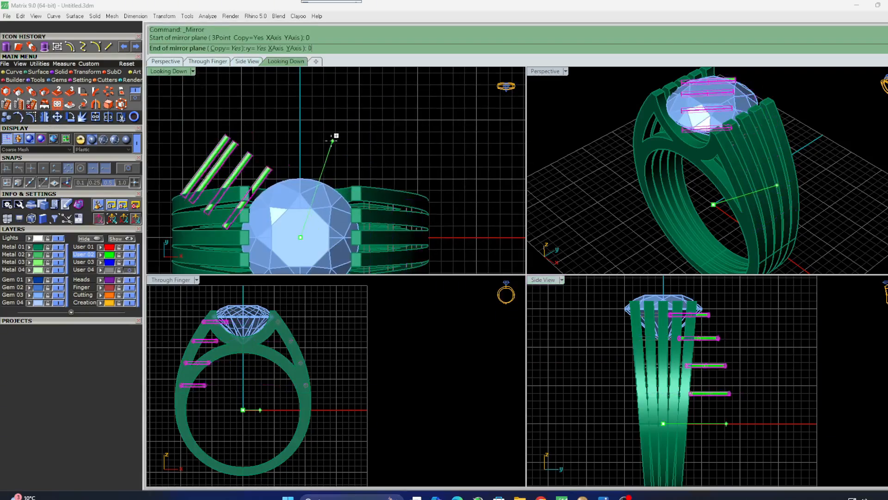
left_click(299, 123)
key("Escape")
Select all eight pins and move them onto the Metal 01 layer.
double_click(541, 72)
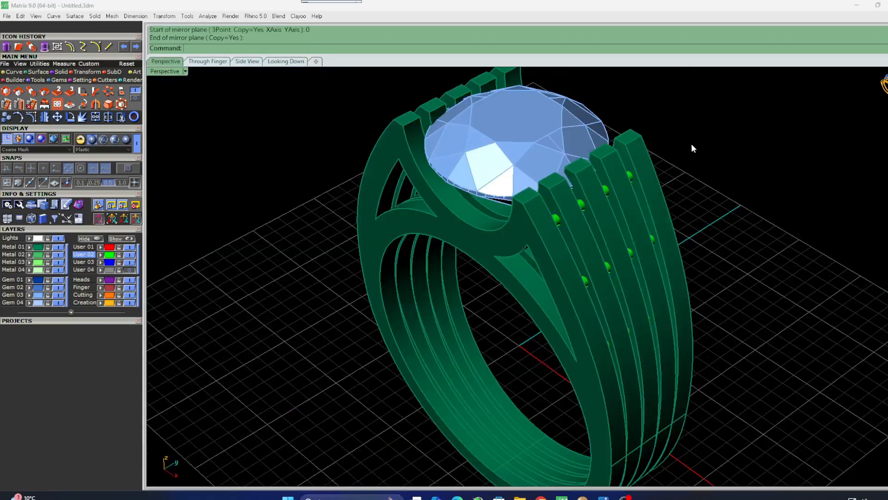
right_click_drag(692, 149, 684, 199)
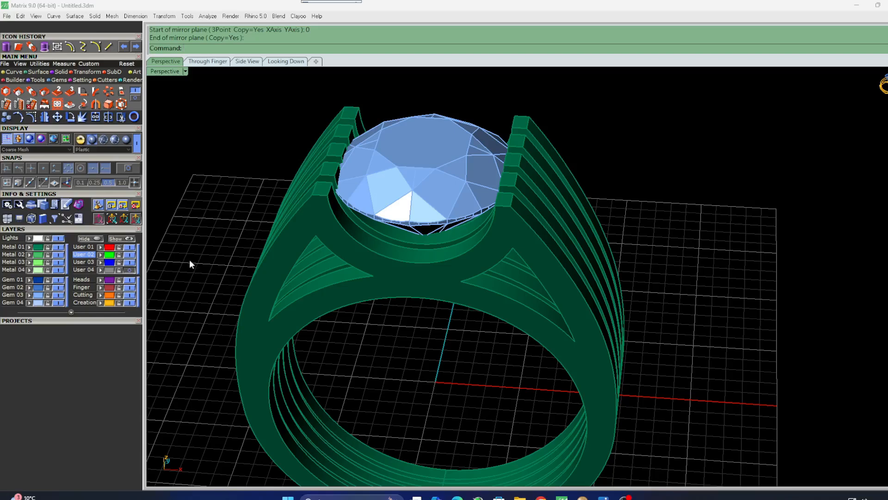
right_click_drag(238, 299, 527, 298)
left_click(110, 255)
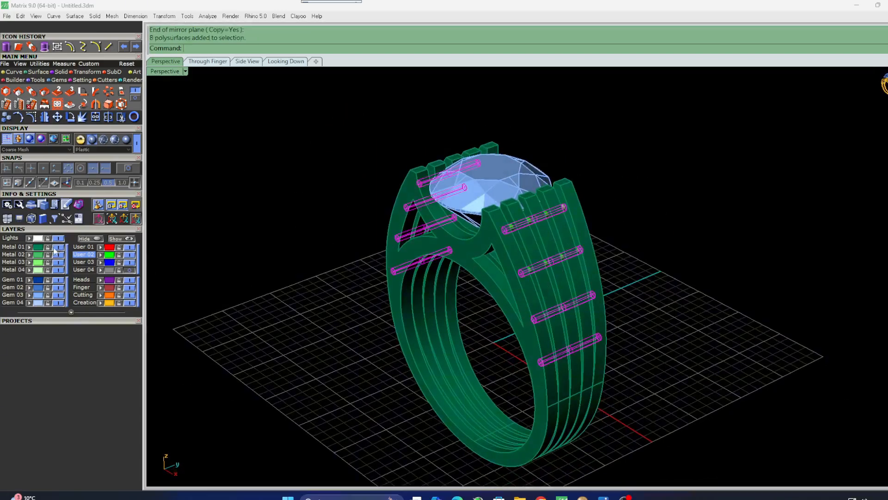
left_click(30, 247)
left_click(258, 226)
right_click_drag(455, 222, 539, 222)
Create a round channel bur cutter on the diamond with the Gem Cutter tool.
left_click(416, 181)
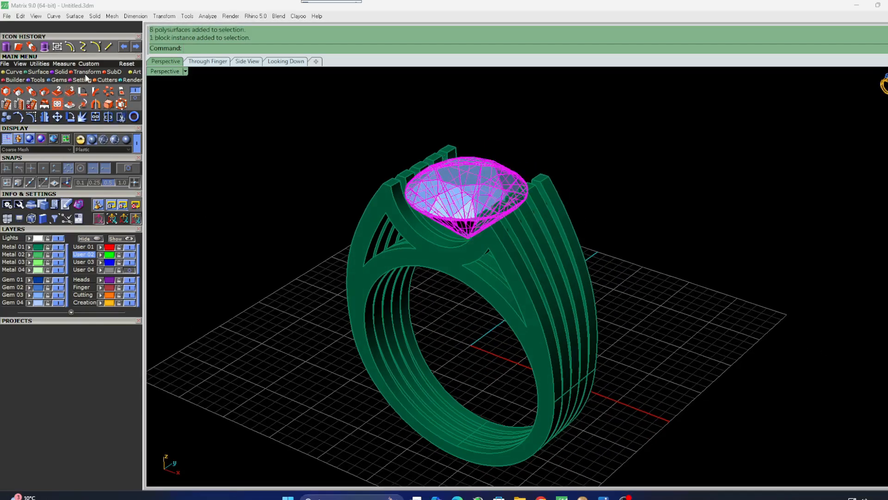
left_click(107, 80)
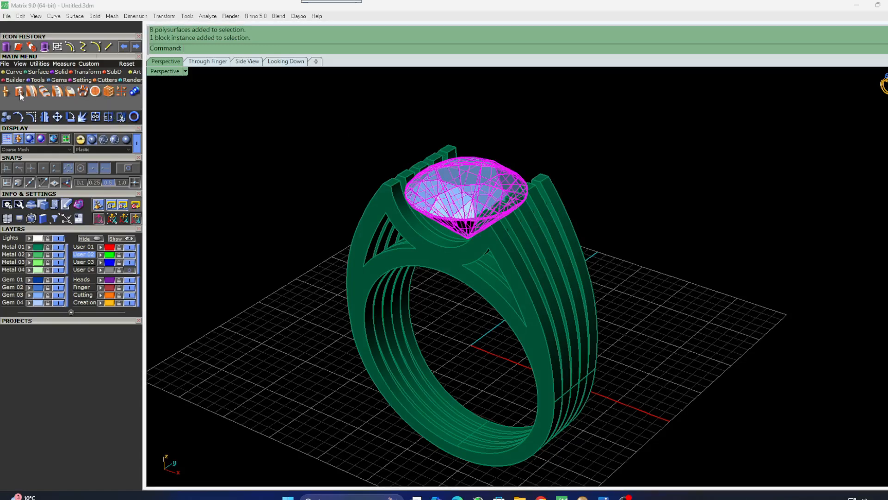
left_click(19, 92)
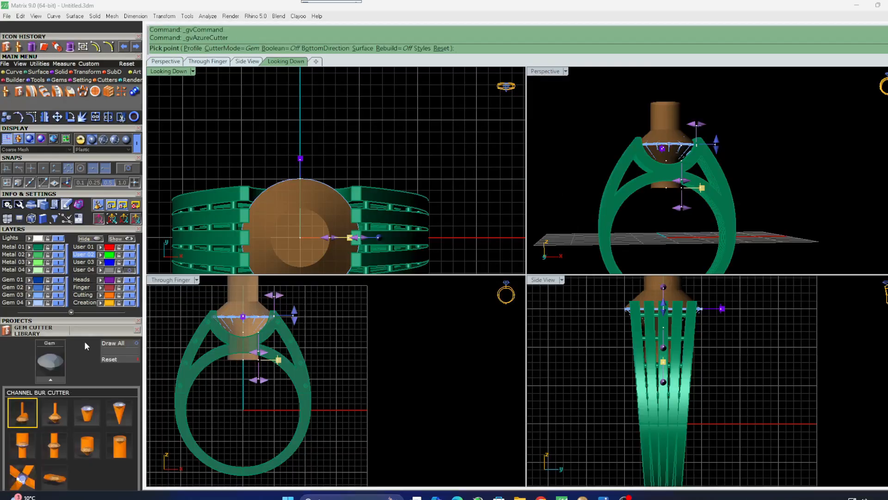
scroll(85, 341, "down", 3)
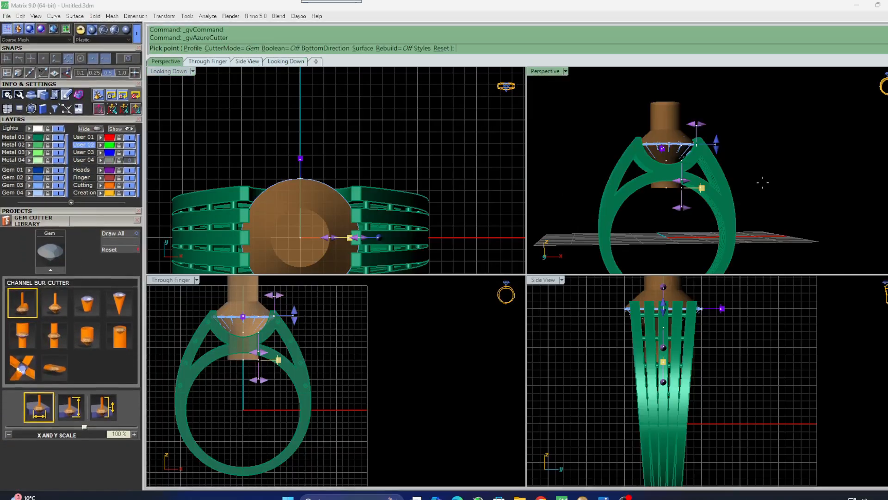
right_click_drag(763, 183, 716, 208)
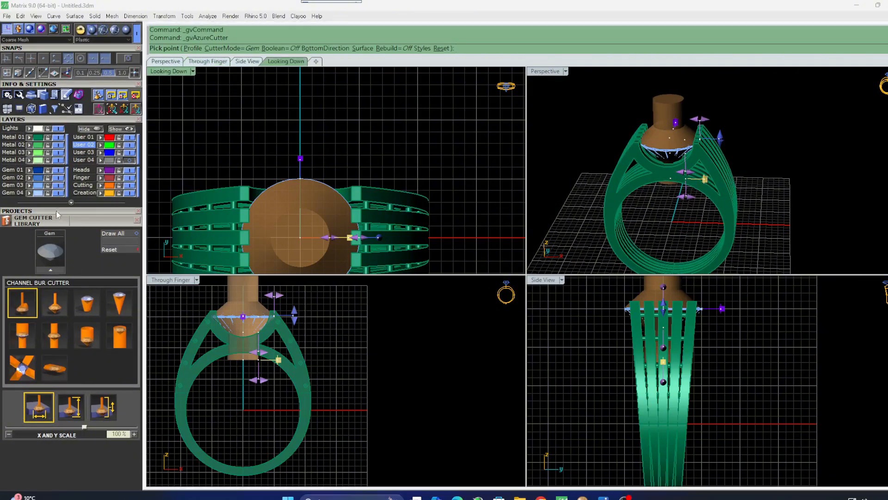
left_click(51, 271)
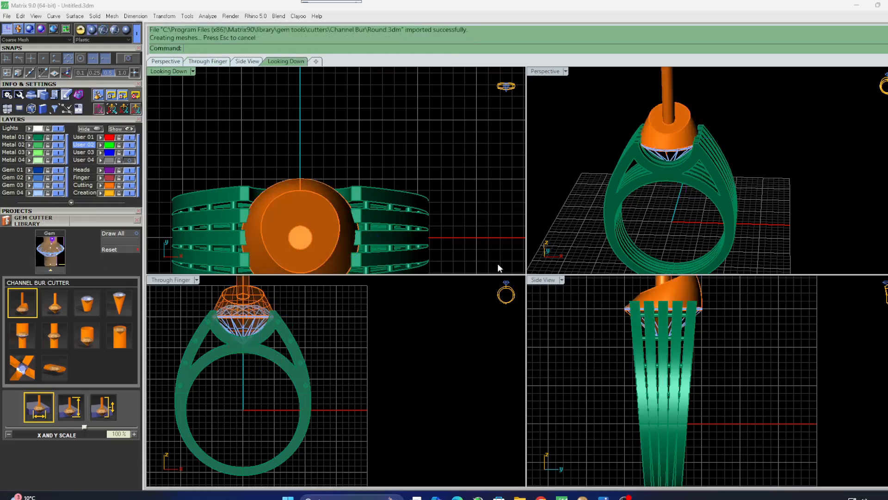
Inspect how the cutter sits around the diamond in the perspective and through-finger views.
right_click_drag(731, 172, 787, 173)
scroll(666, 169, "up", 2)
scroll(666, 171, "up", 2)
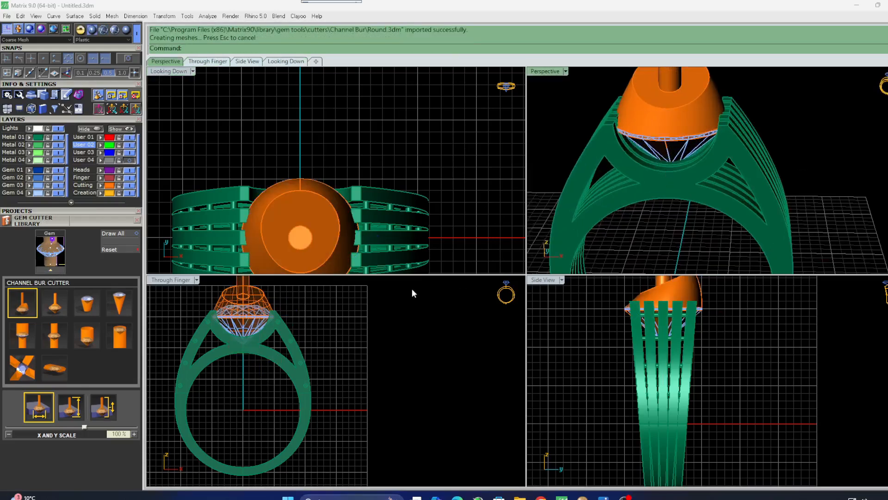
scroll(246, 330, "up", 9)
scroll(277, 361, "down", 5)
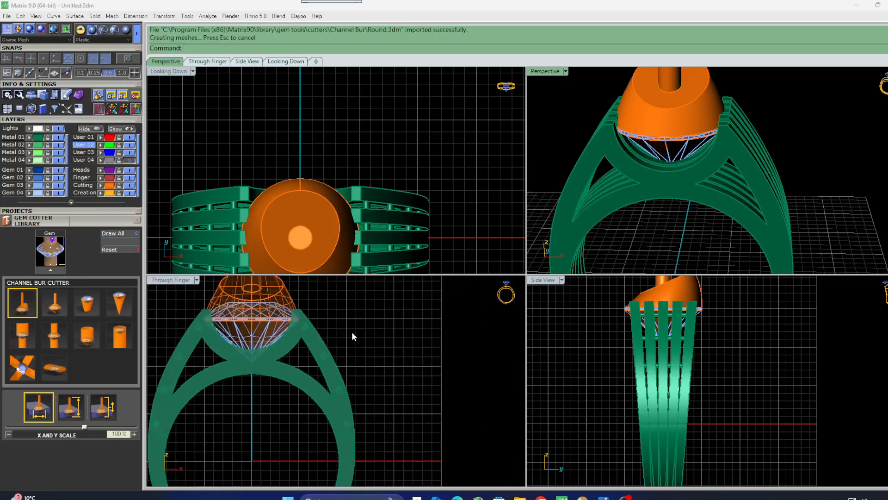
right_click_drag(352, 334, 339, 379)
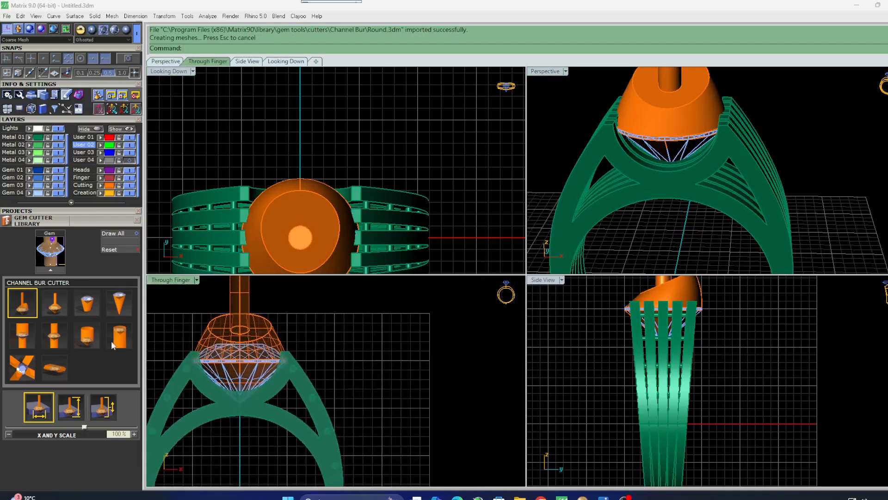
left_click(620, 113)
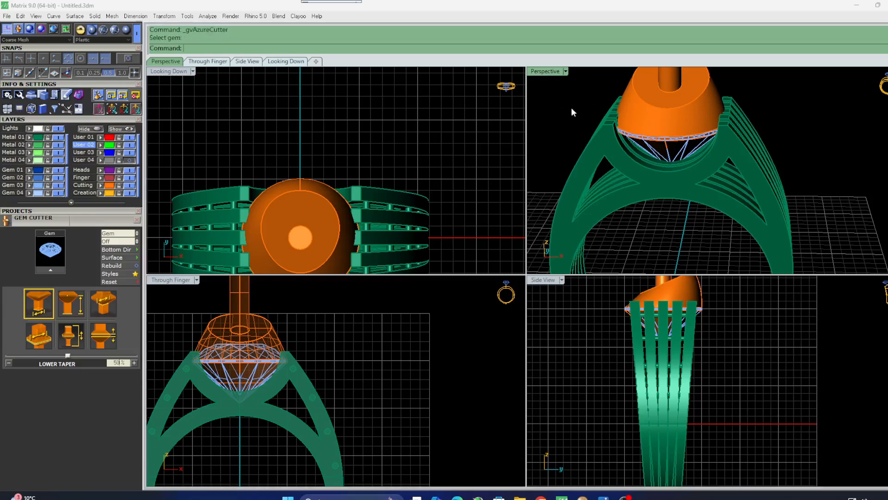
double_click(546, 71)
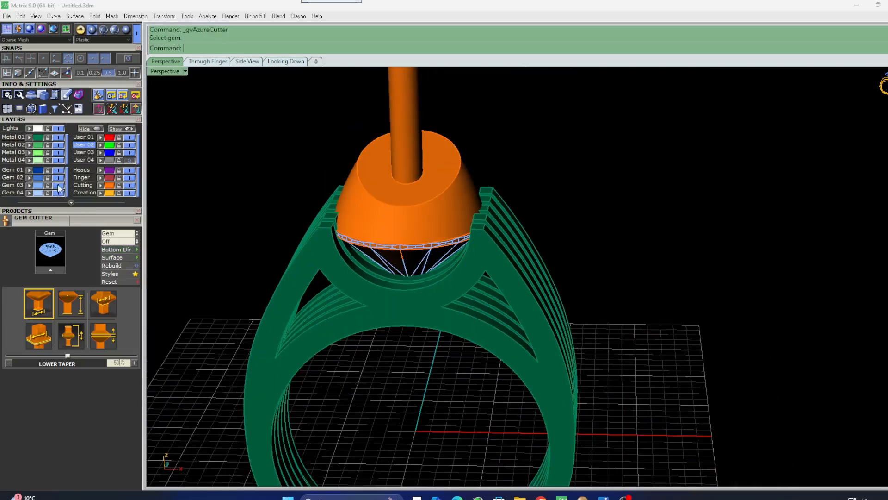
Boolean-difference the cutter from all Metal 01 parts, with the gem layer temporarily hidden.
left_click(59, 185)
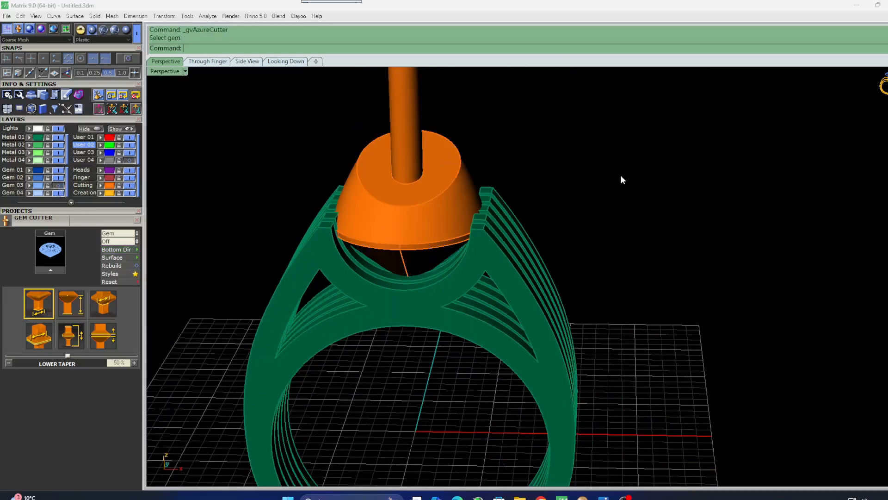
left_click(41, 143)
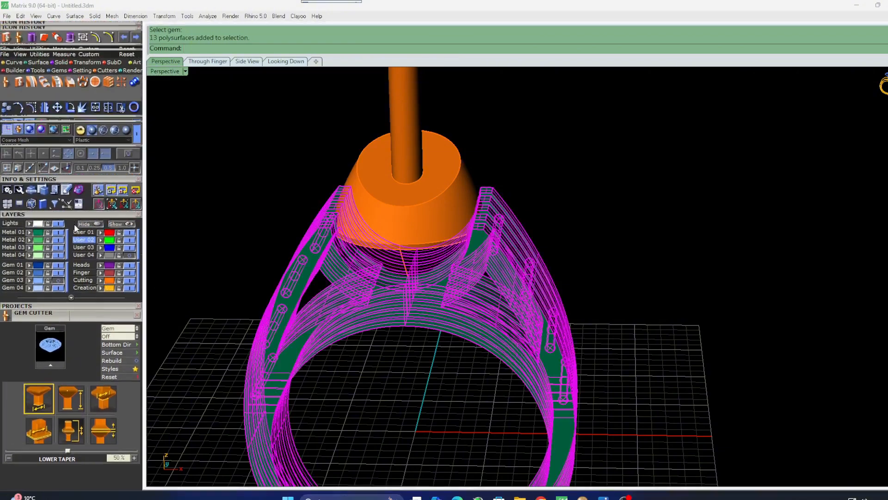
left_click_drag(75, 227, 75, 250)
left_click(57, 80)
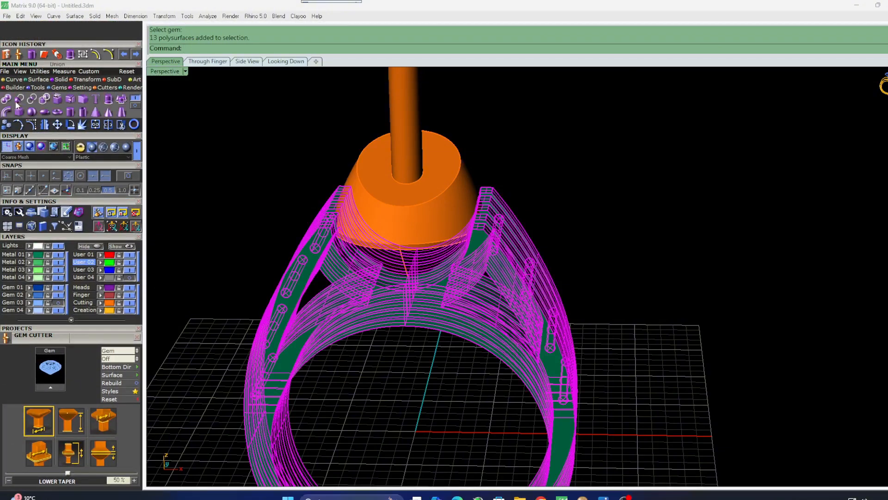
left_click(16, 103)
left_click(466, 179)
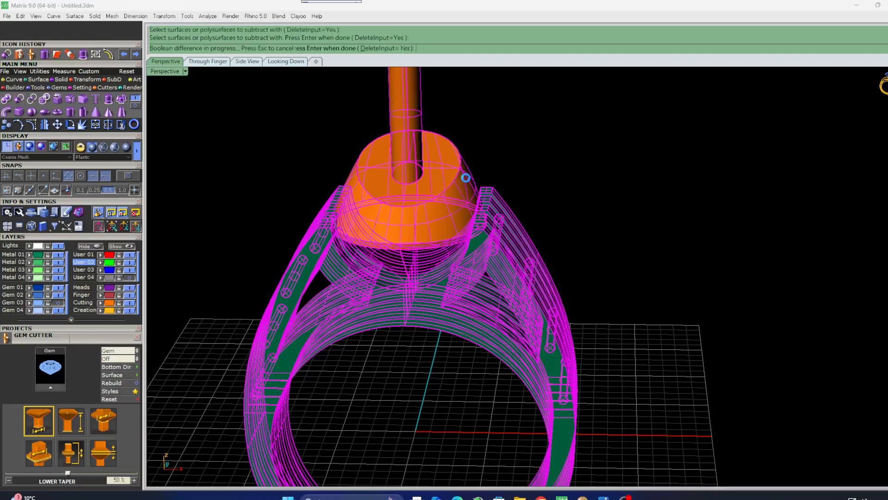
key("Return")
right_click_drag(484, 242, 459, 299)
left_click(56, 303)
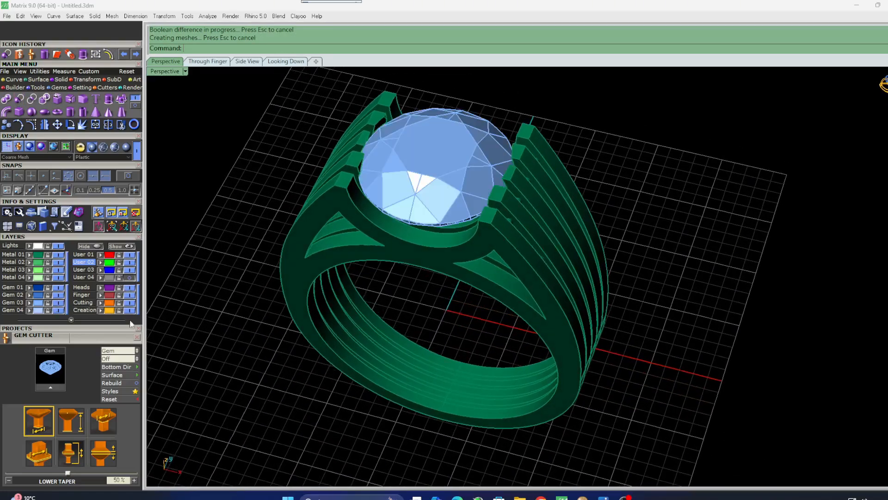
Switch the perspective display mode to Machine.
right_click_drag(311, 296, 325, 255)
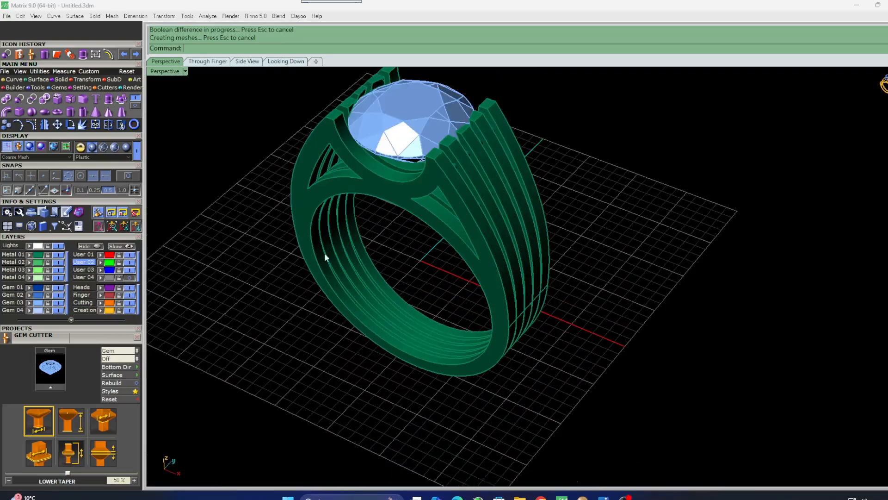
left_click(126, 148)
right_click_drag(339, 304, 327, 288)
scroll(326, 288, "down", 4)
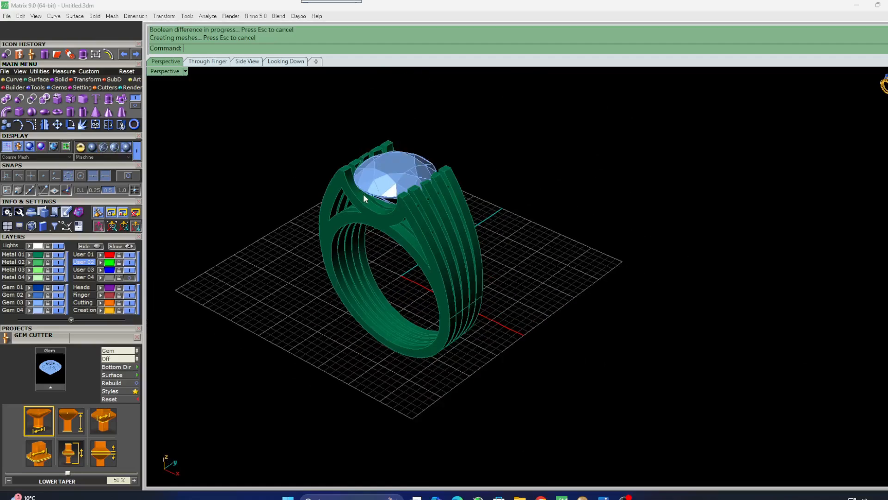
scroll(364, 196, "up", 2)
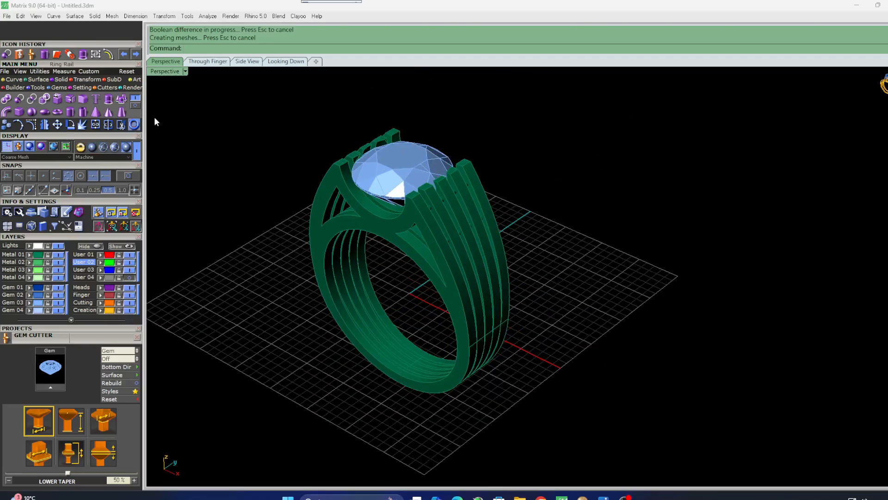
Switch the perspective display mode to Rendered.
double_click(162, 72)
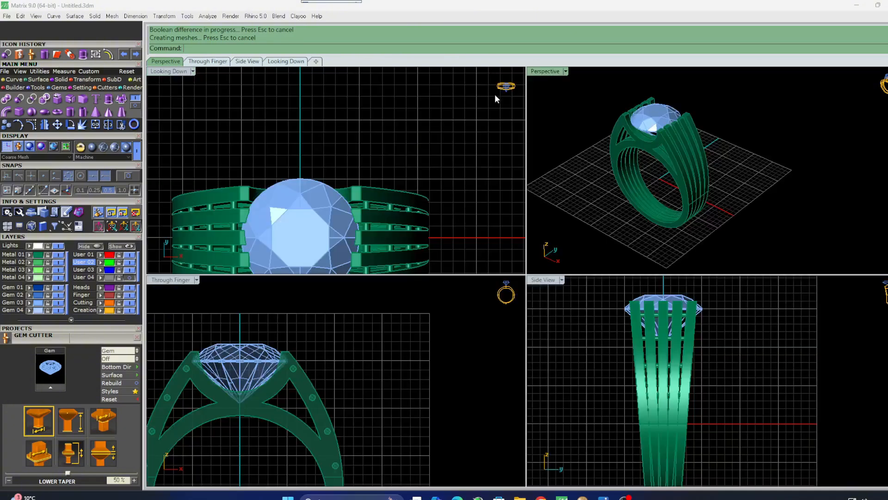
double_click(549, 72)
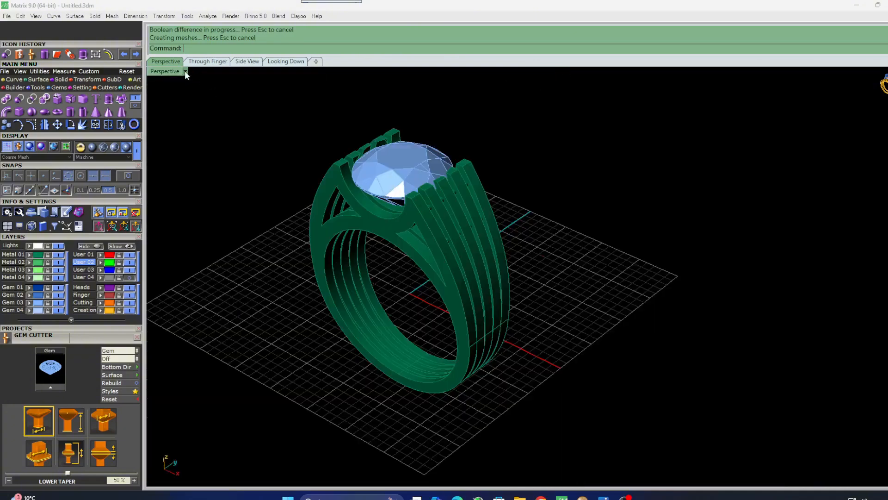
left_click(102, 148)
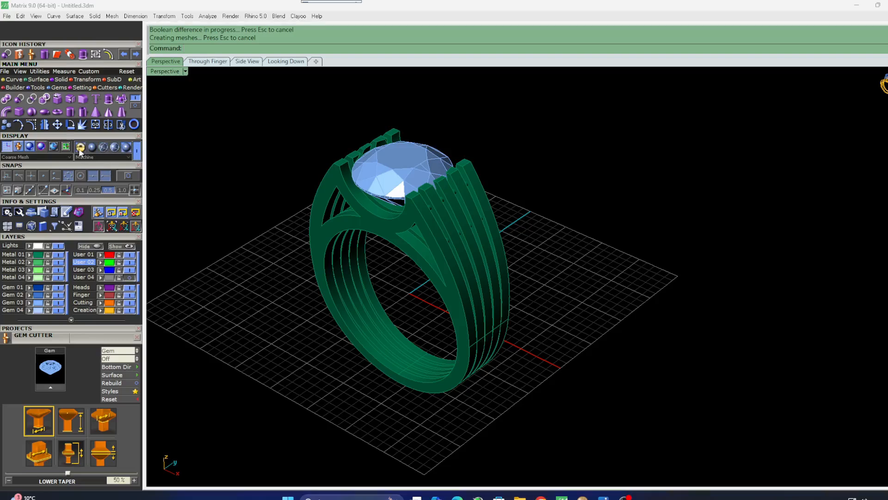
scroll(381, 242, "up", 3)
scroll(395, 145, "down", 2)
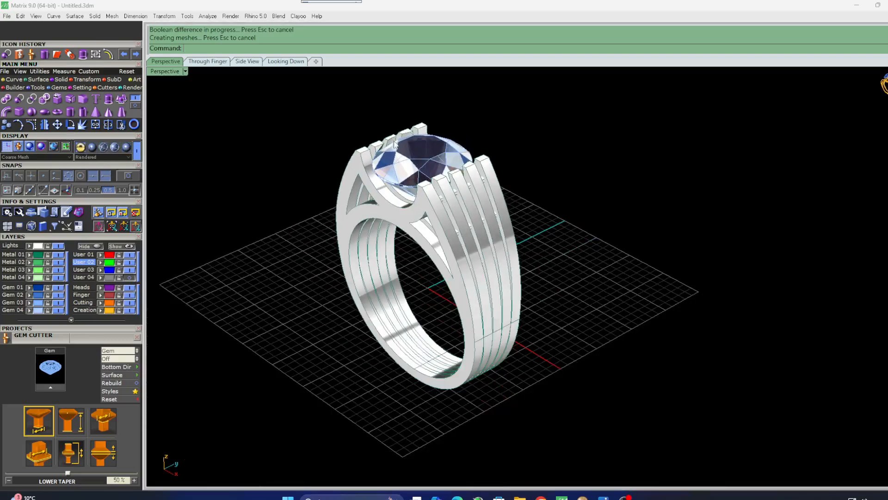